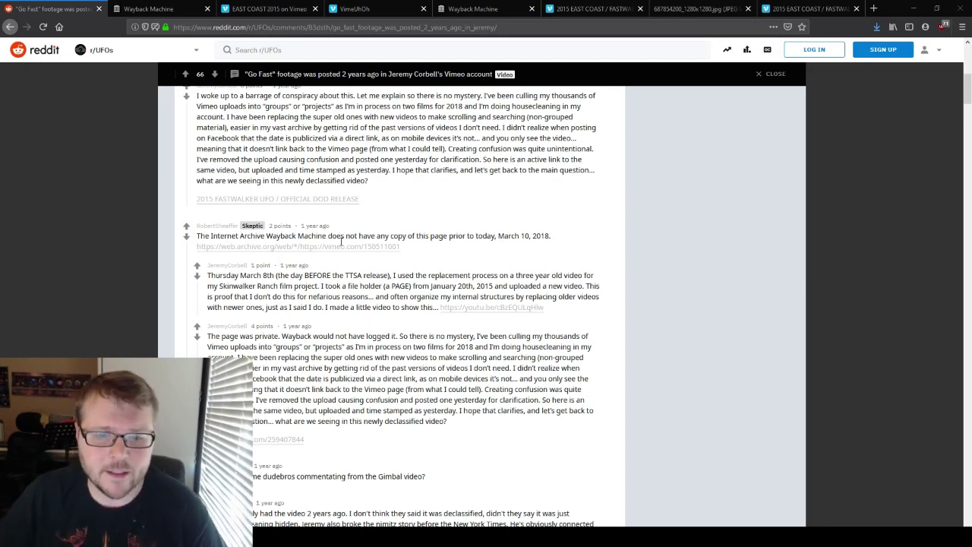
Show the archived EAST COAST 2015 Vimeo capture and its January 2, 2016 posting-date tooltip.
scroll(343, 241, "up", 5)
scroll(343, 241, "up", 2)
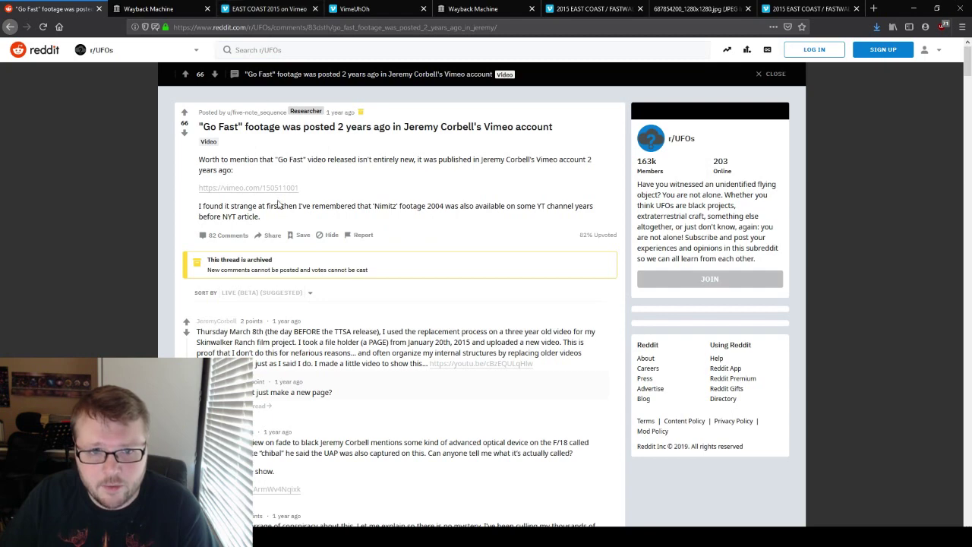
left_click(252, 7)
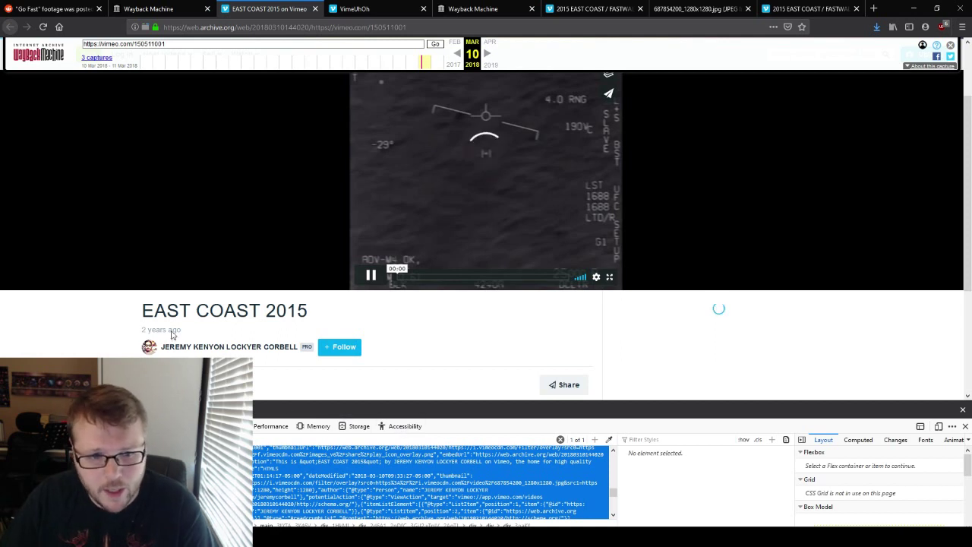
mouse_move(172, 335)
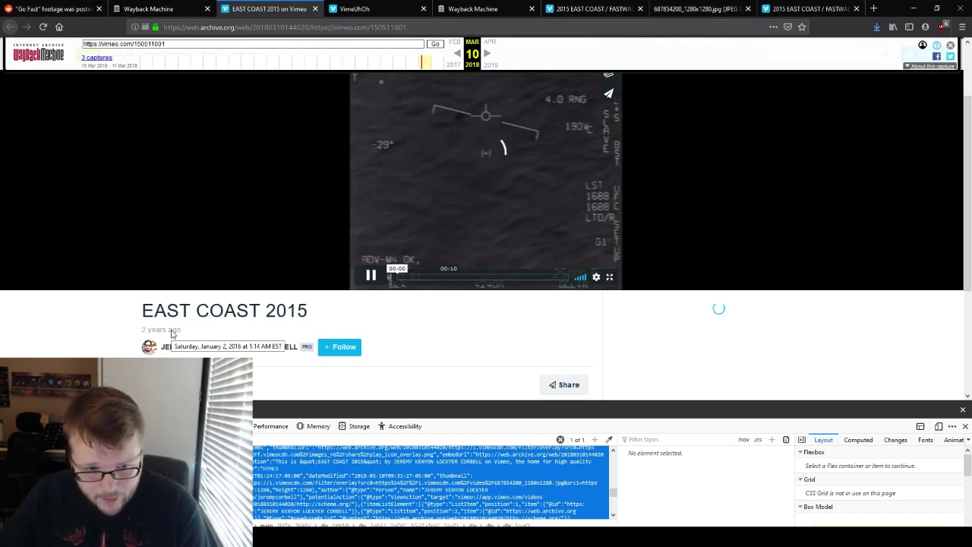
Return to the Go Fast Reddit thread and highlight the Thursday March 8th comment.
left_click(54, 9)
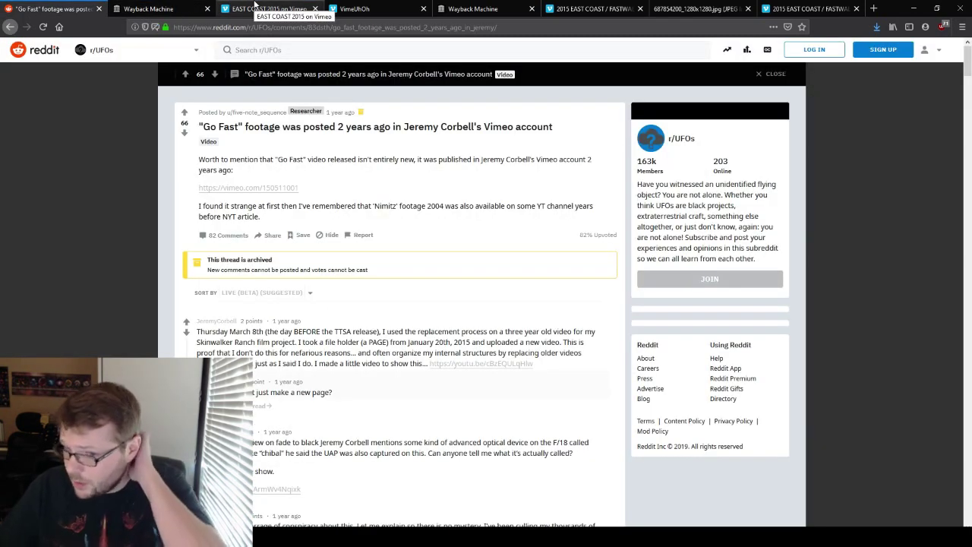
scroll(338, 197, "down", 2)
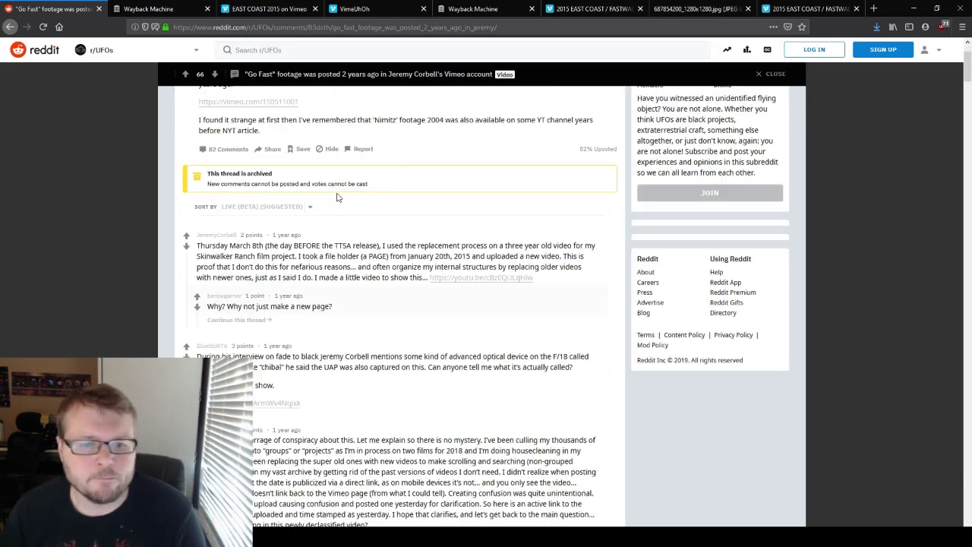
scroll(338, 197, "down", 5)
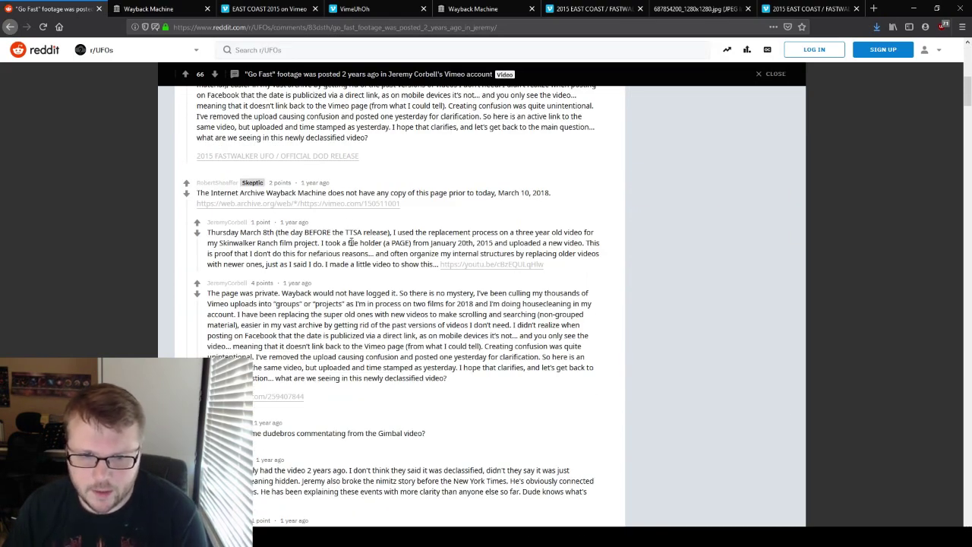
triple_click(351, 242)
left_click(351, 242)
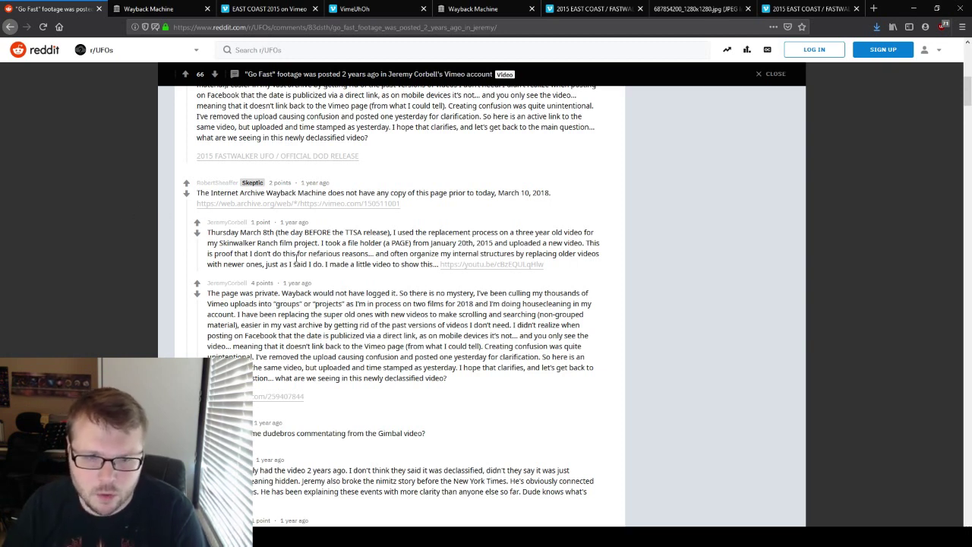
Read the replies about the private Vimeo page, the March 8th claim and 'no mystery'.
triple_click(307, 253)
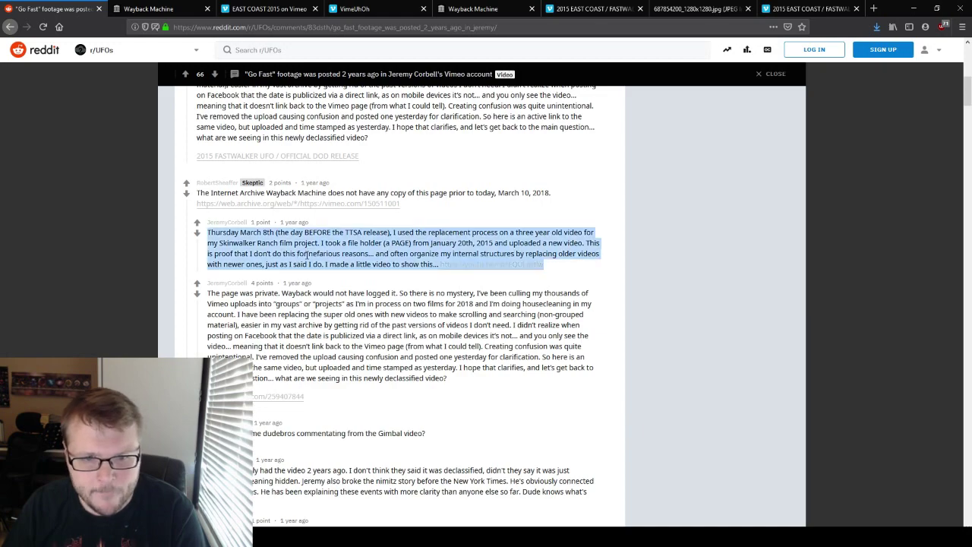
triple_click(344, 297)
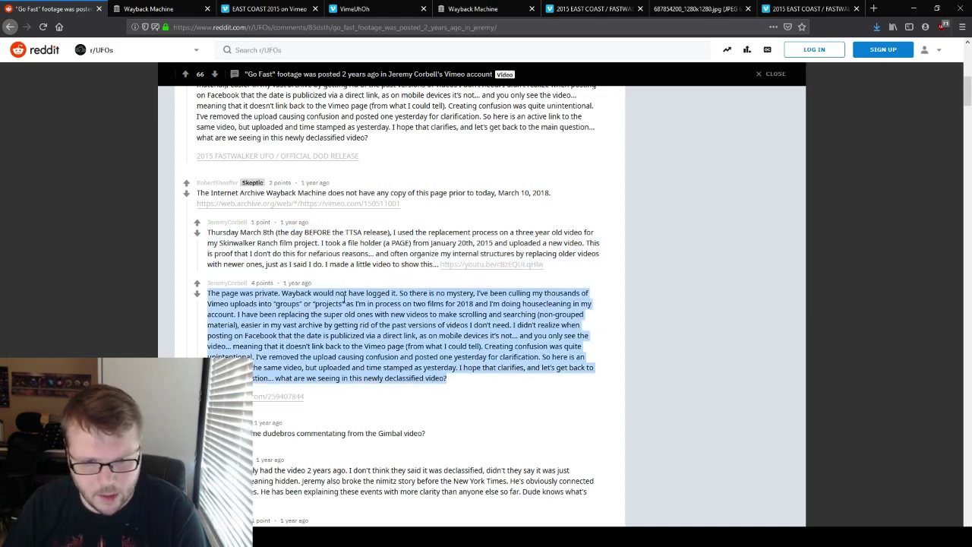
scroll(344, 300, "down", 3)
triple_click(344, 316)
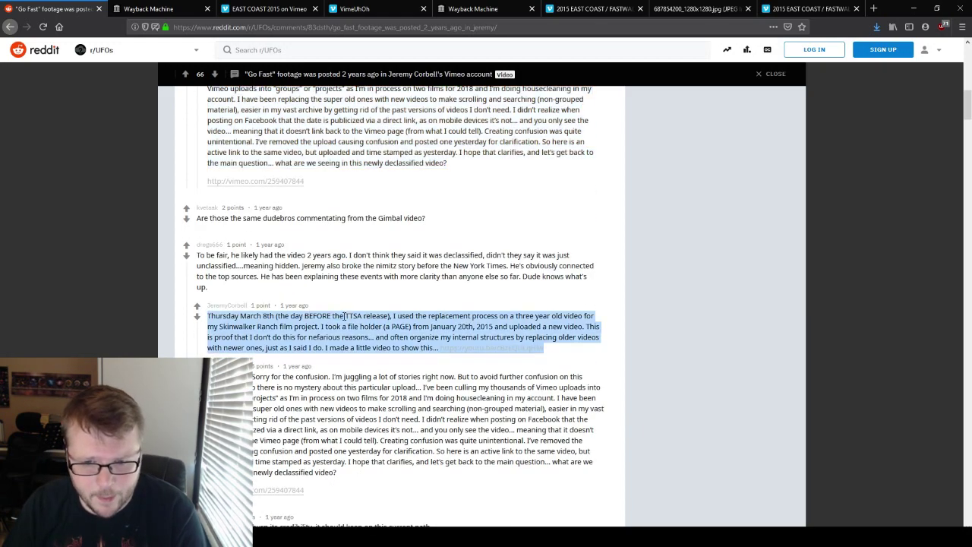
triple_click(376, 405)
scroll(376, 405, "down", 4)
left_click(370, 382)
triple_click(371, 382)
triple_click(380, 459)
scroll(382, 464, "up", 5)
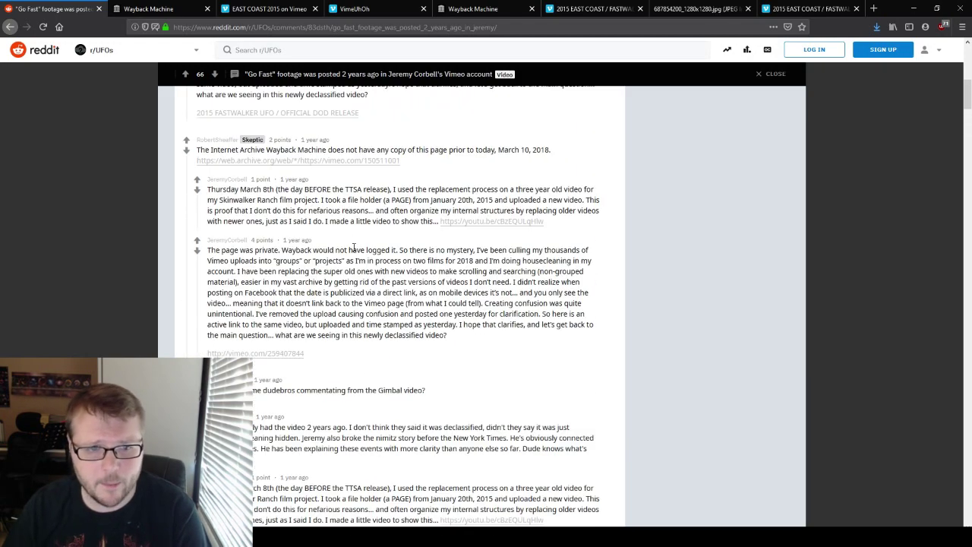
triple_click(356, 199)
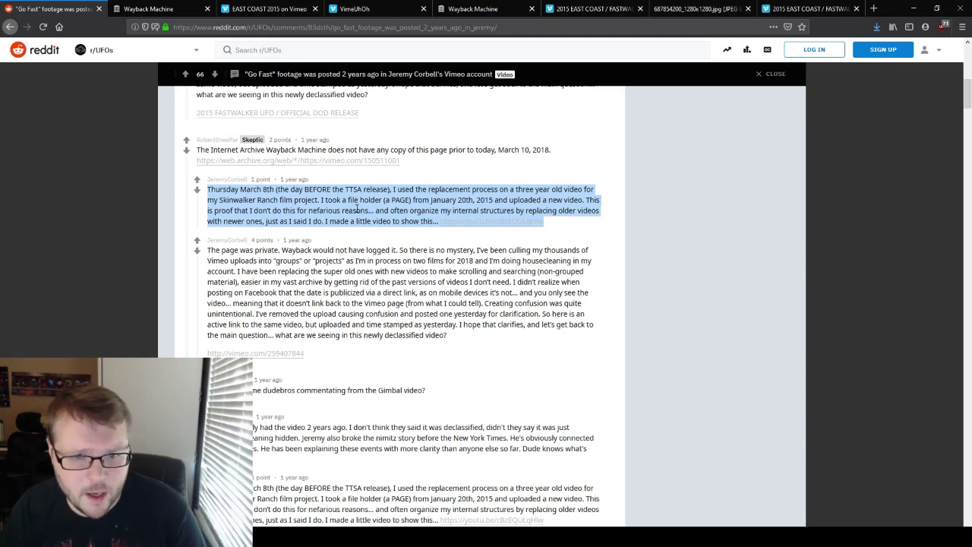
left_click(313, 237)
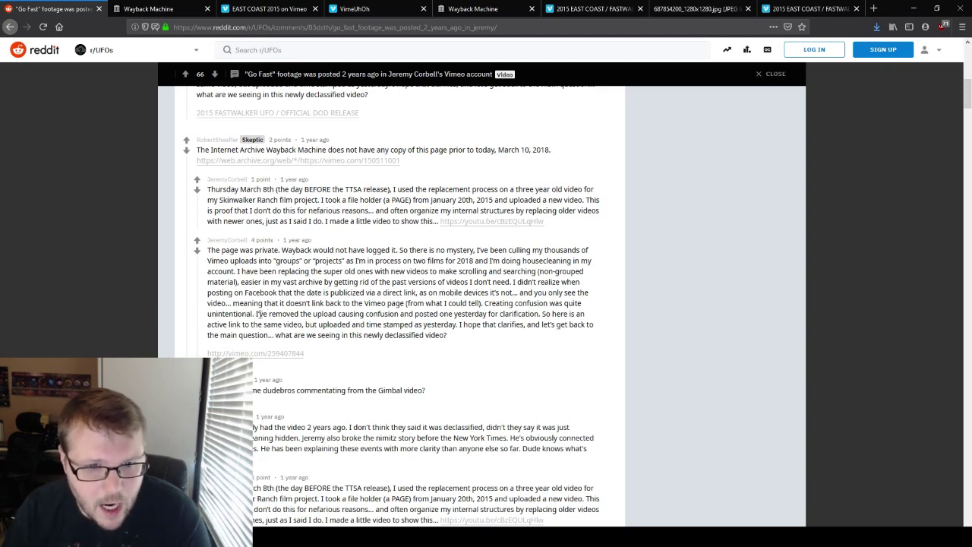
Select the reply 'I've removed the upload causing confusion…' and check its author and timestamp.
left_click_drag(257, 314, 541, 314)
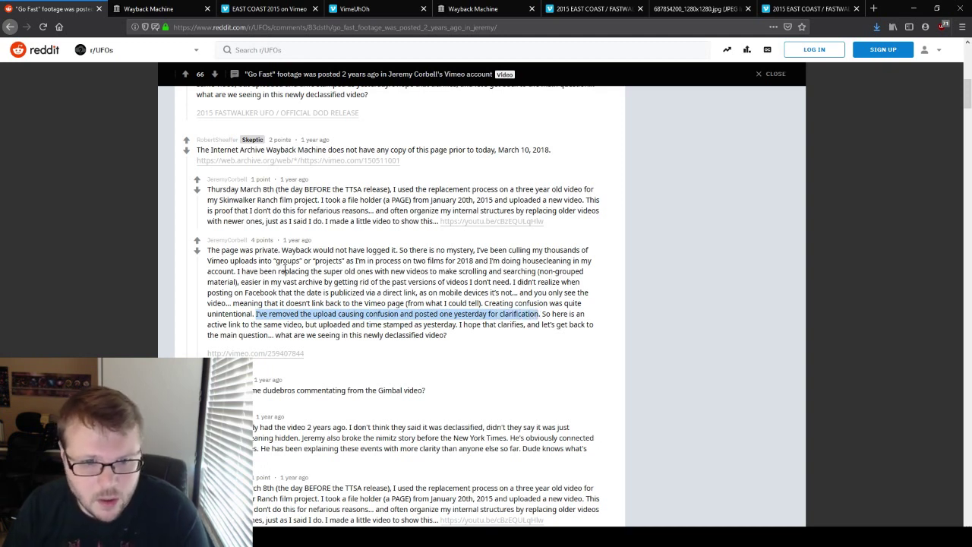
mouse_move(231, 241)
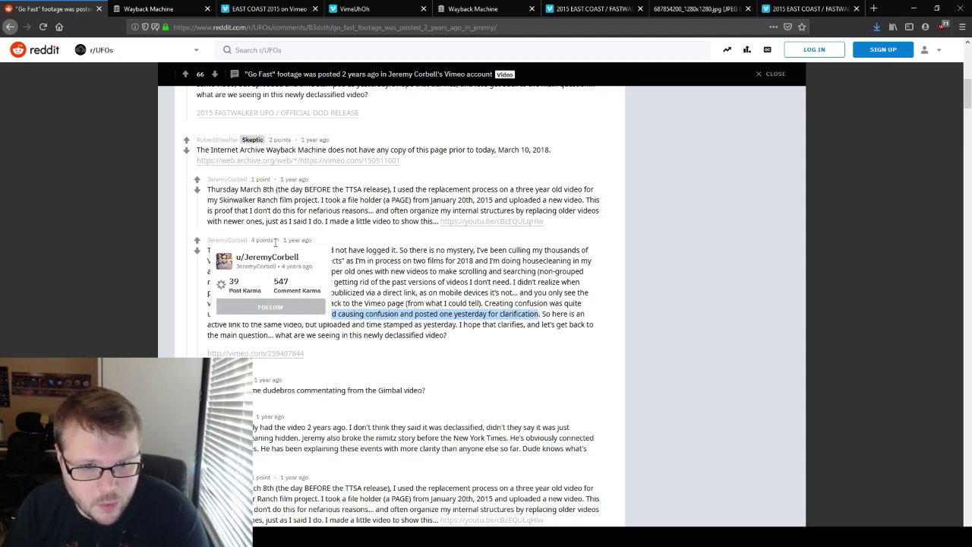
mouse_move(294, 245)
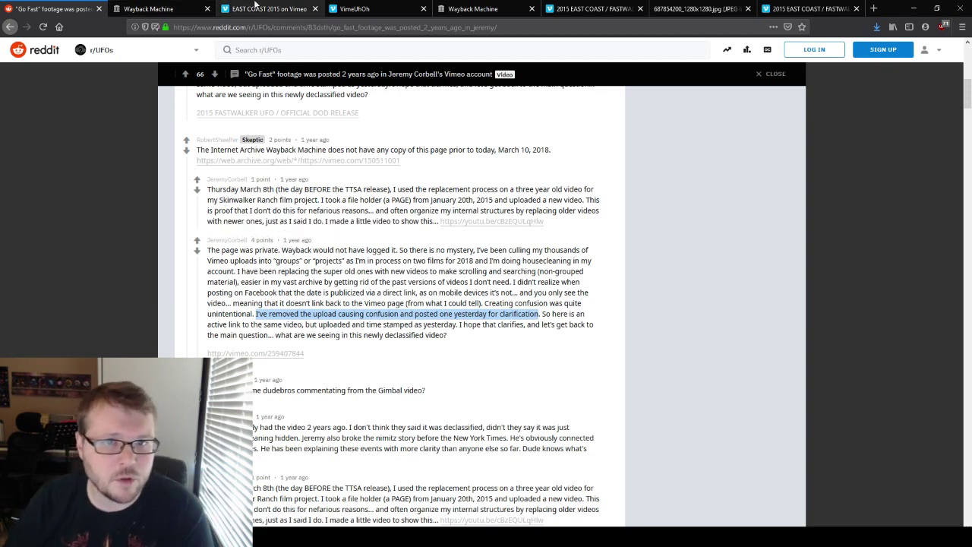
View the March 14, 2018 FASTWALKER snapshot, then go back to the EAST COAST 2015 capture.
left_click(579, 8)
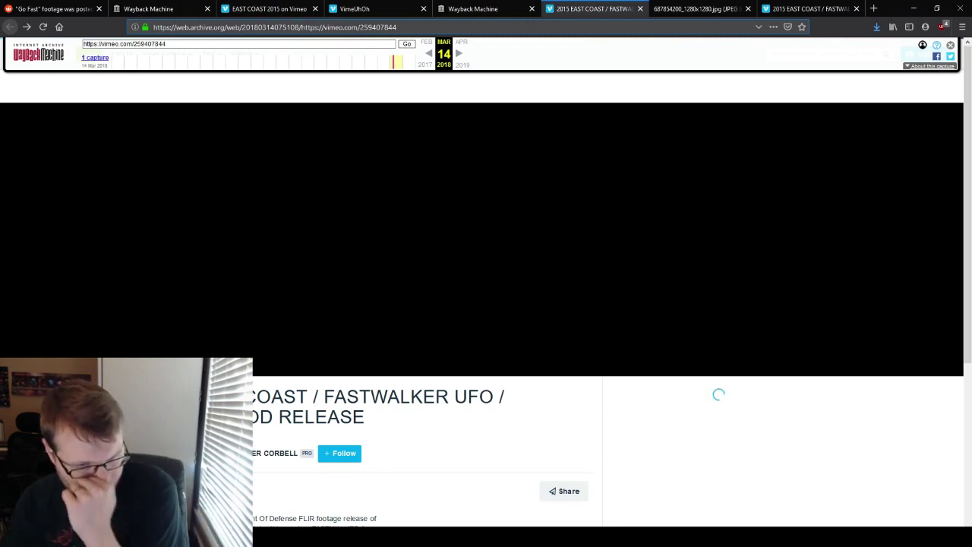
left_click(267, 8)
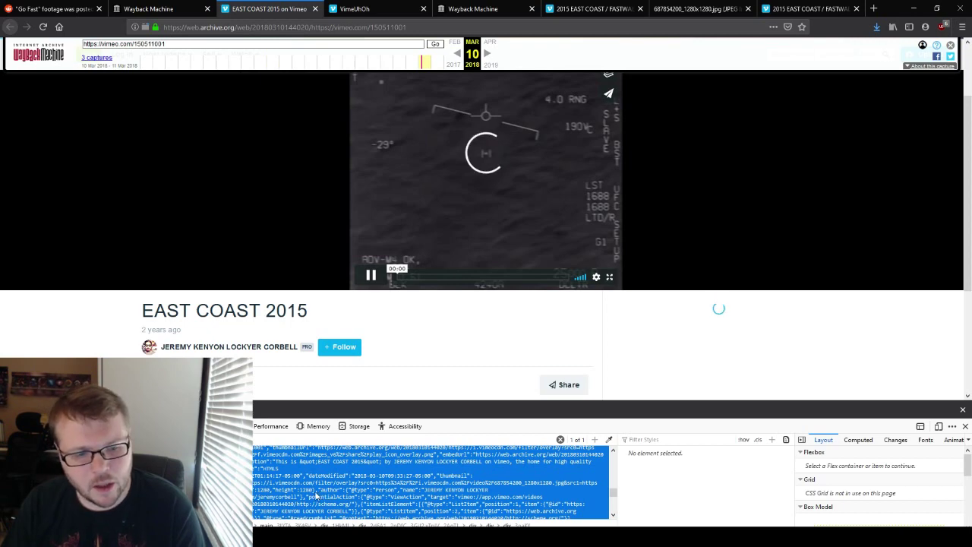
Open the developer tools inspector on the archived EAST COAST 2015 page.
scroll(319, 493, "down", 3)
scroll(319, 494, "up", 4)
scroll(319, 493, "down", 3)
scroll(425, 486, "up", 2)
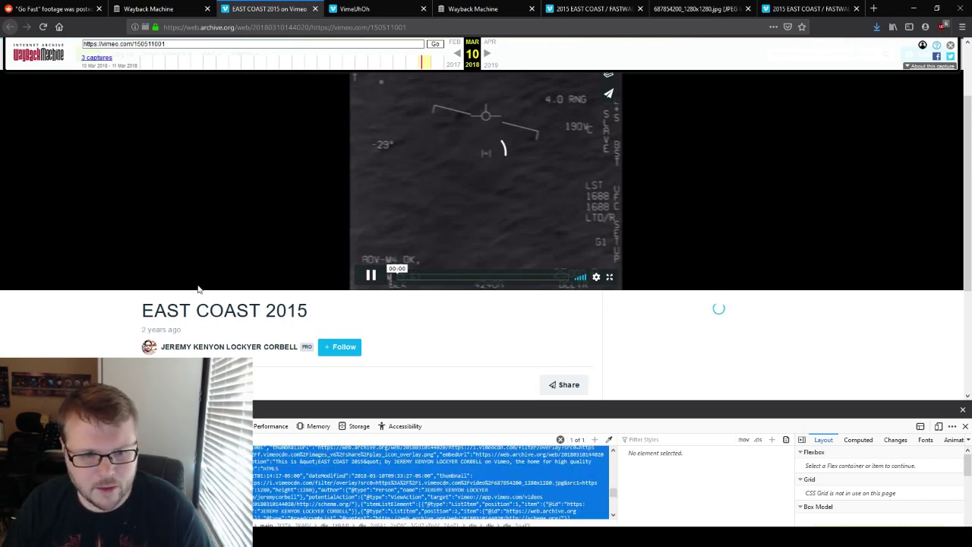
right_click(104, 317)
right_click(747, 302)
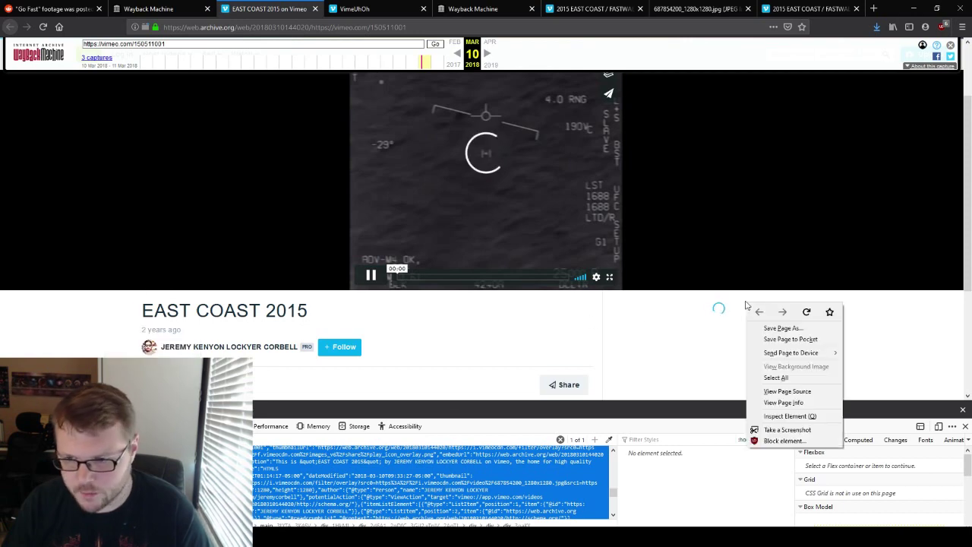
left_click(783, 428)
Collapse the markup, find the video's JSON script, and place Sublime Text beside it.
right_click(509, 479)
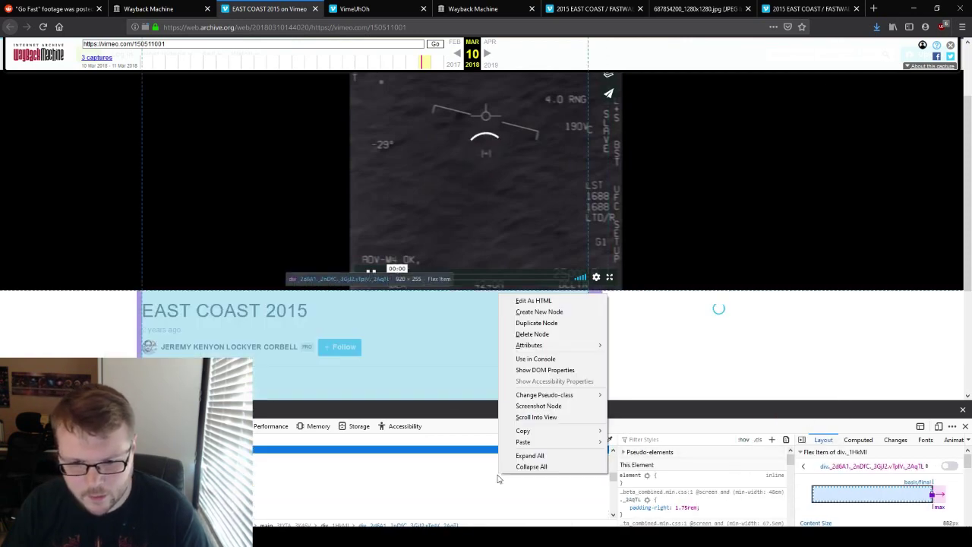
left_click(524, 465)
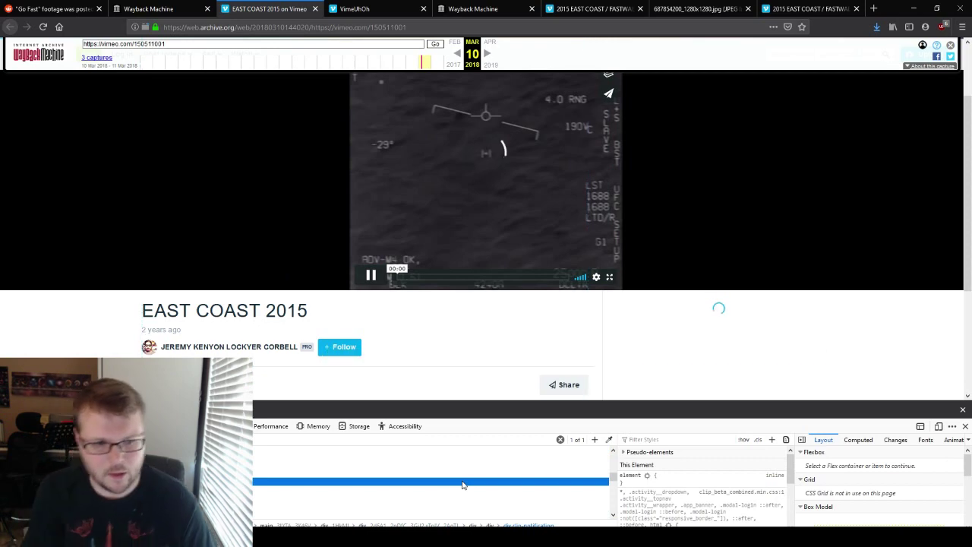
key("ctrl+f")
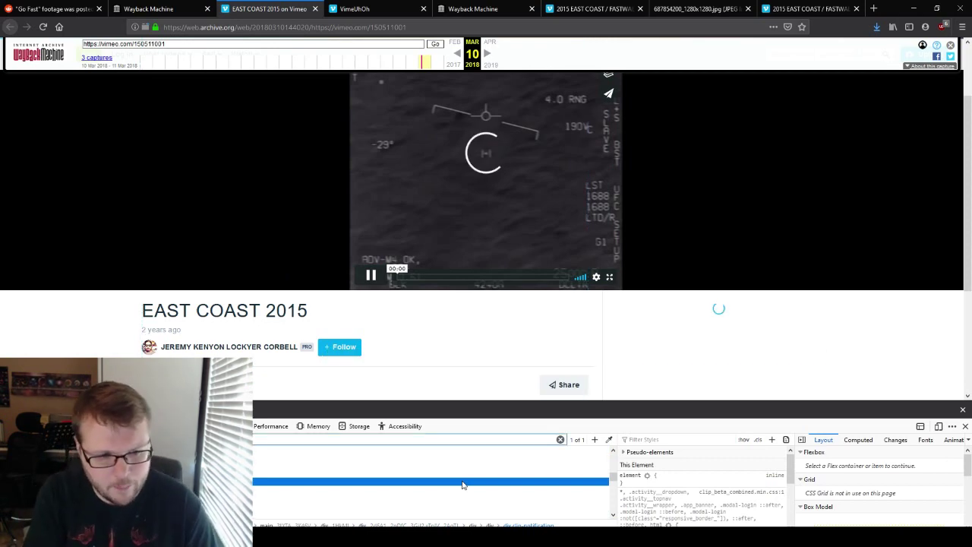
key("Return")
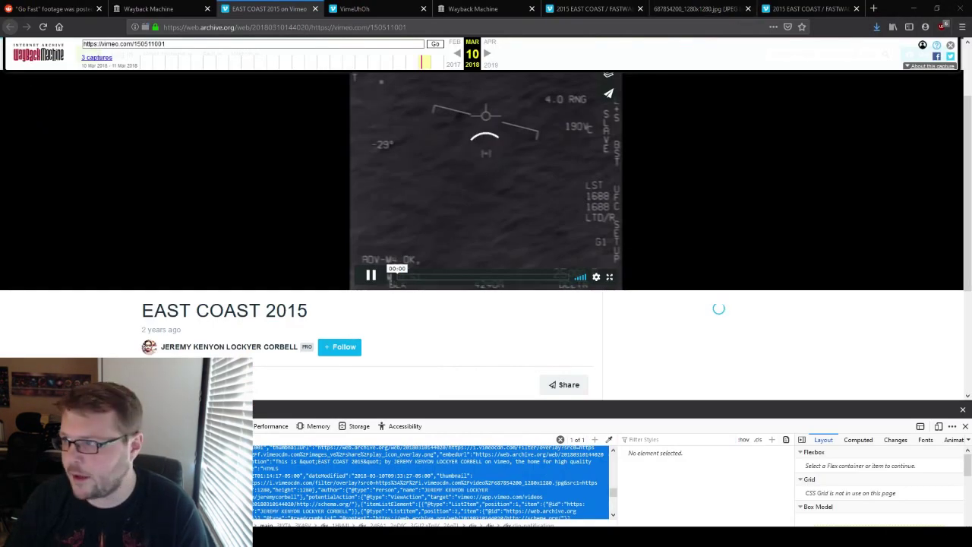
key("alt+Tab")
left_click_drag(752, 53, 618, 60)
Compare the EAST COAST 2015 and FASTWALKER JSON metadata notes in Sublime Text.
left_click(442, 84)
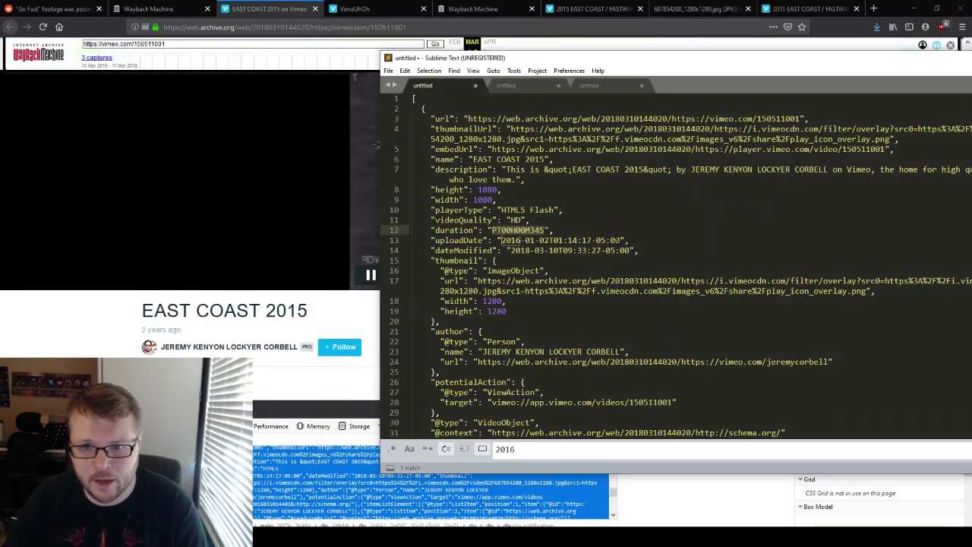
left_click(635, 231)
scroll(634, 232, "down", 10)
scroll(634, 233, "up", 10)
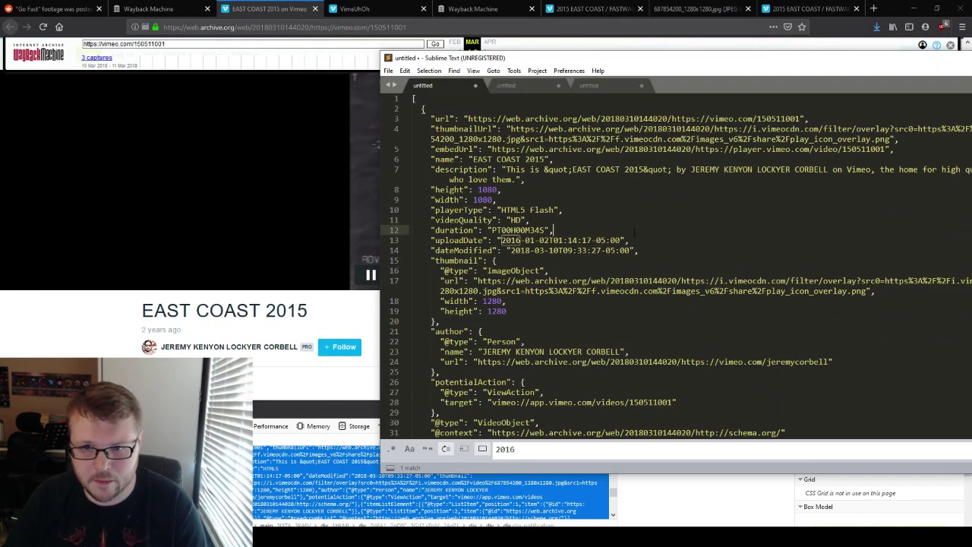
left_click(525, 85)
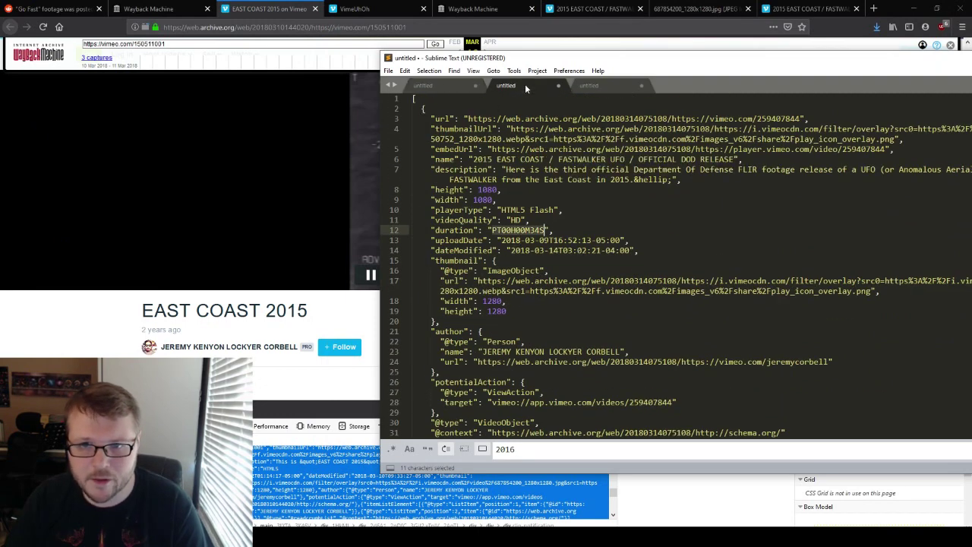
left_click(634, 207)
left_click(439, 84)
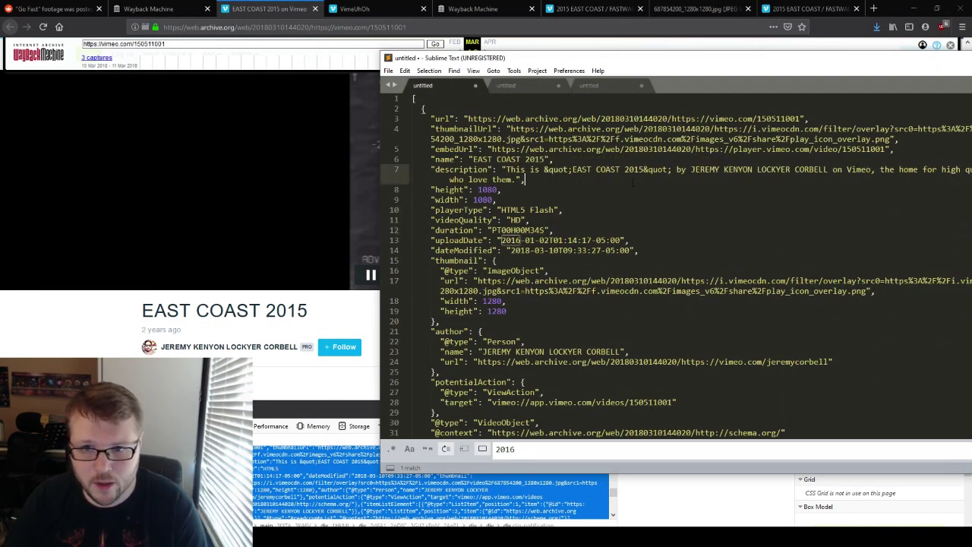
scroll(634, 182, "down", 7)
scroll(633, 180, "up", 7)
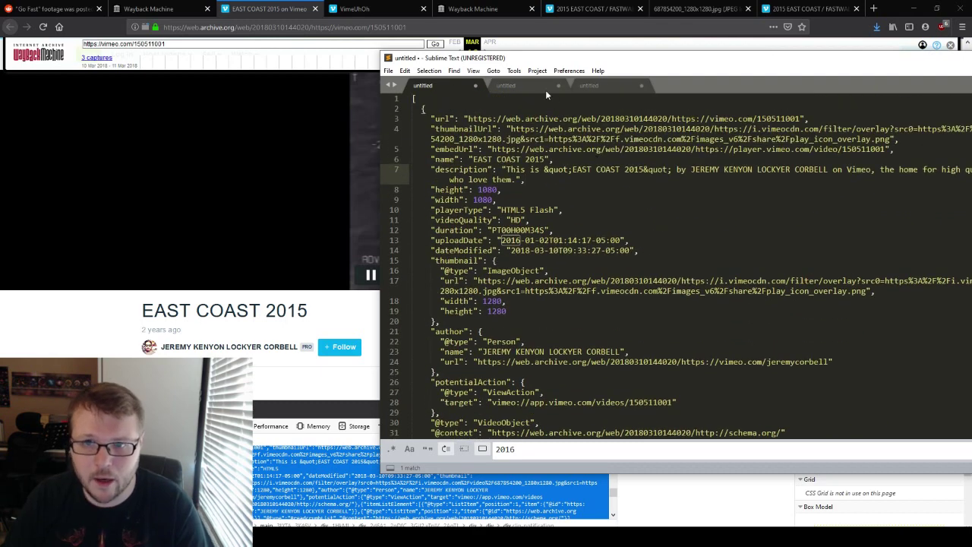
left_click(547, 88)
In the timeline notes, highlight the first video id 150511001 and both metadata blocks.
left_click(594, 88)
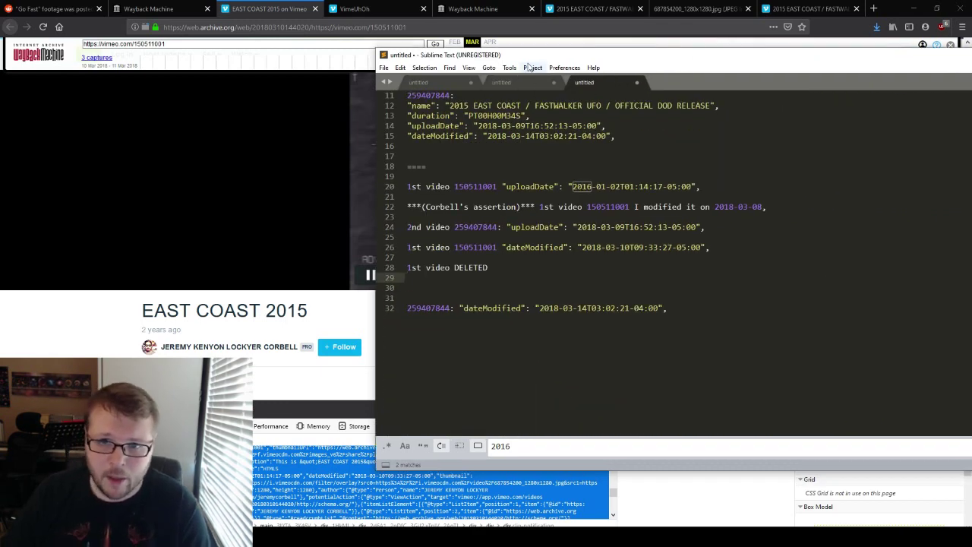
left_click(427, 166)
scroll(634, 228, "up", 3)
scroll(570, 250, "down", 2)
scroll(569, 251, "up", 2)
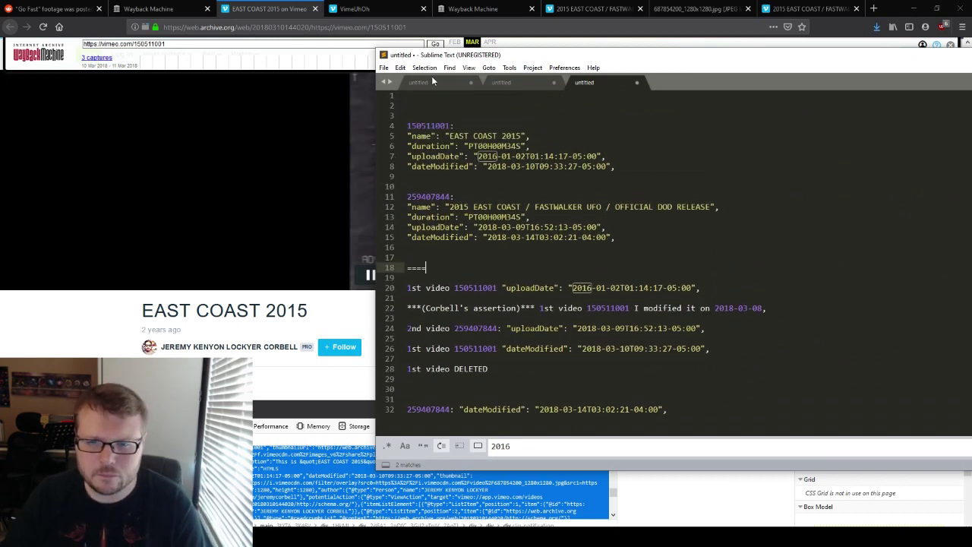
left_click_drag(407, 126, 454, 125)
left_click(587, 207)
left_click_drag(615, 237, 408, 126)
left_click(447, 125)
double_click(446, 126)
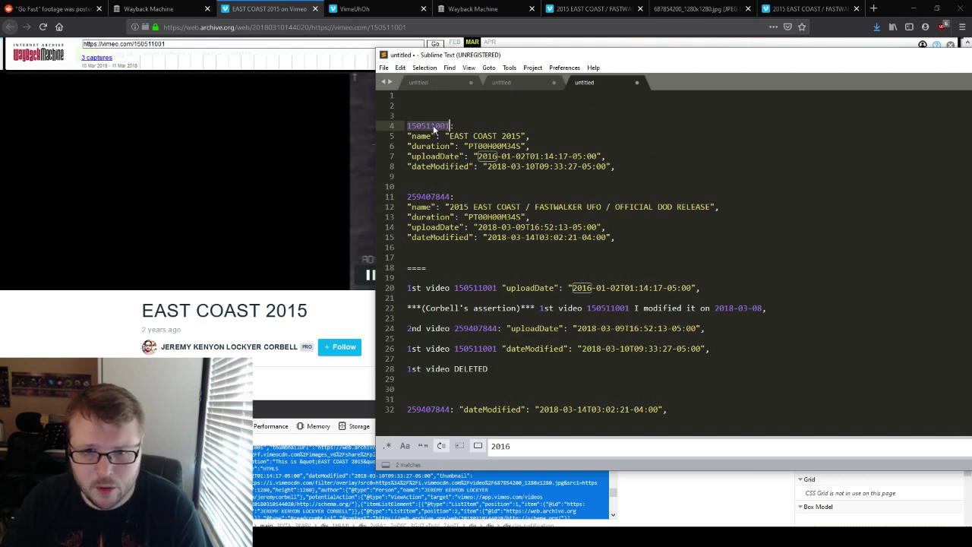
left_click(439, 135)
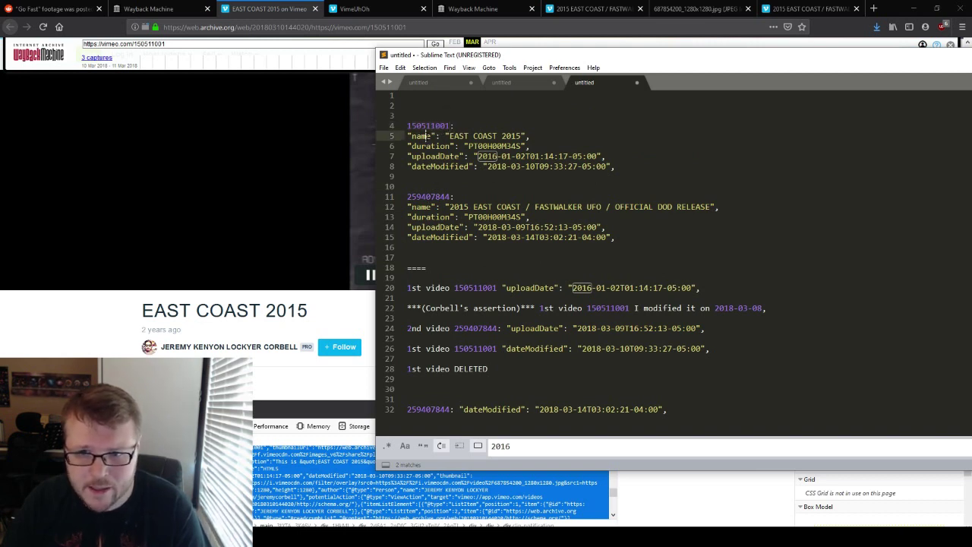
Compare the first video's duration PT00H00M34S with the second video's matching duration.
left_click_drag(426, 136, 521, 136)
left_click(431, 144)
left_click_drag(431, 145, 522, 145)
left_click(521, 145)
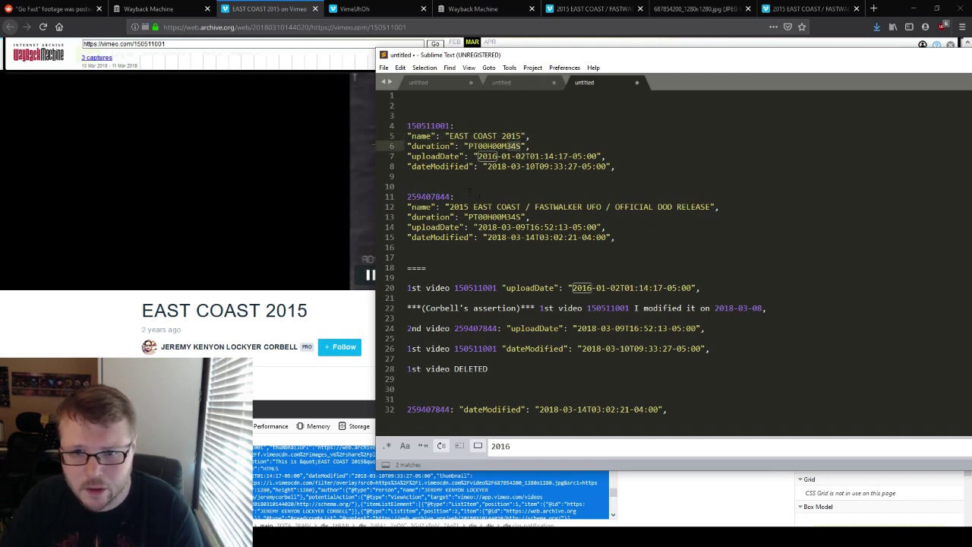
double_click(503, 146)
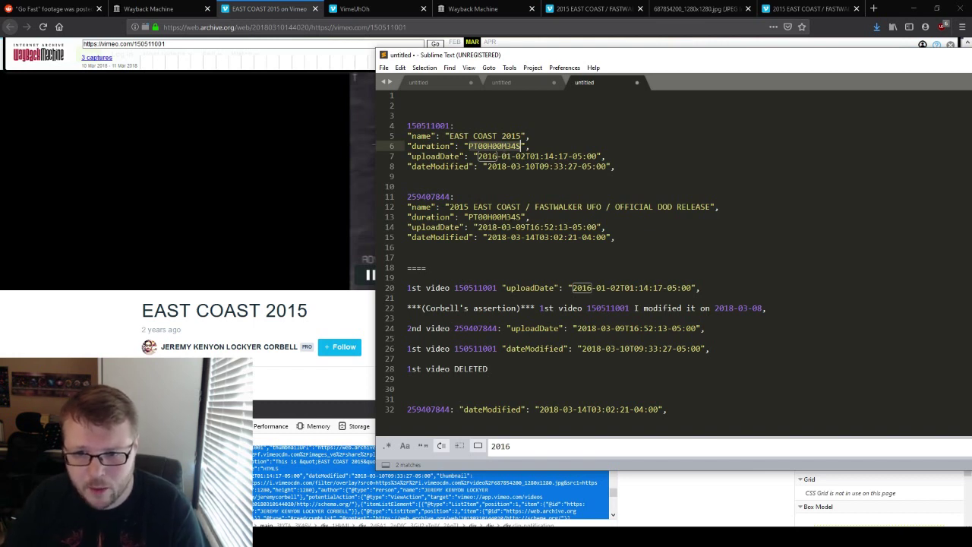
double_click(512, 218)
double_click(500, 146)
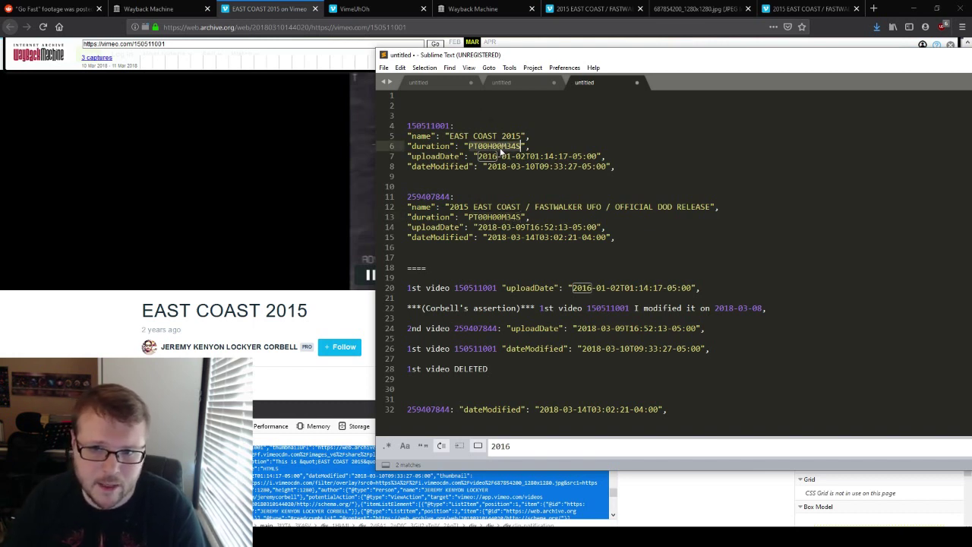
double_click(498, 218)
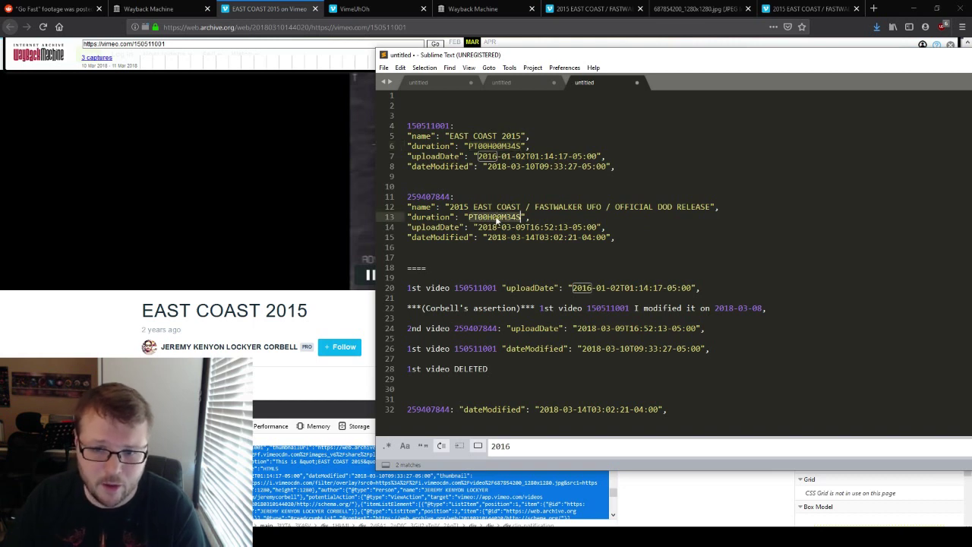
left_click(533, 177)
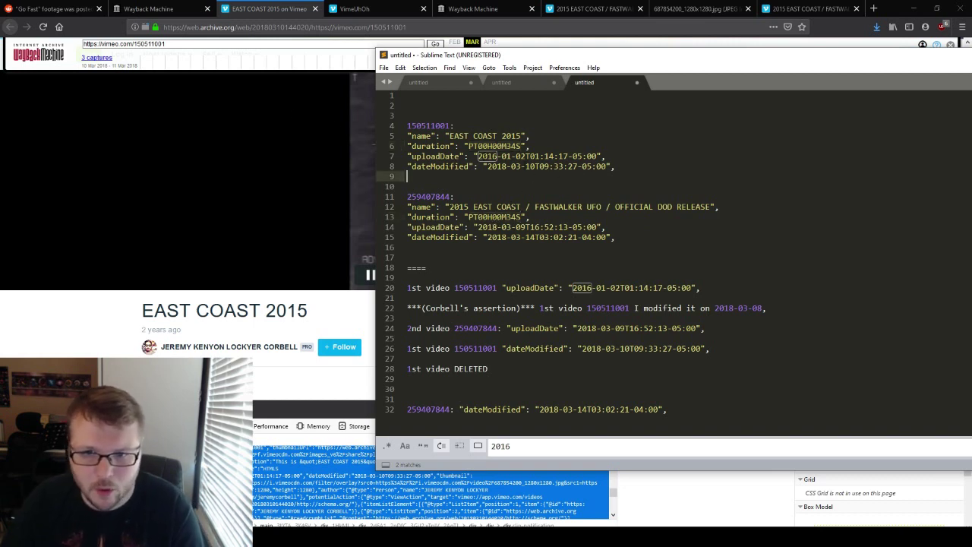
Highlight the first video's uploadDate and dateModified fields in the notes.
left_click(422, 156)
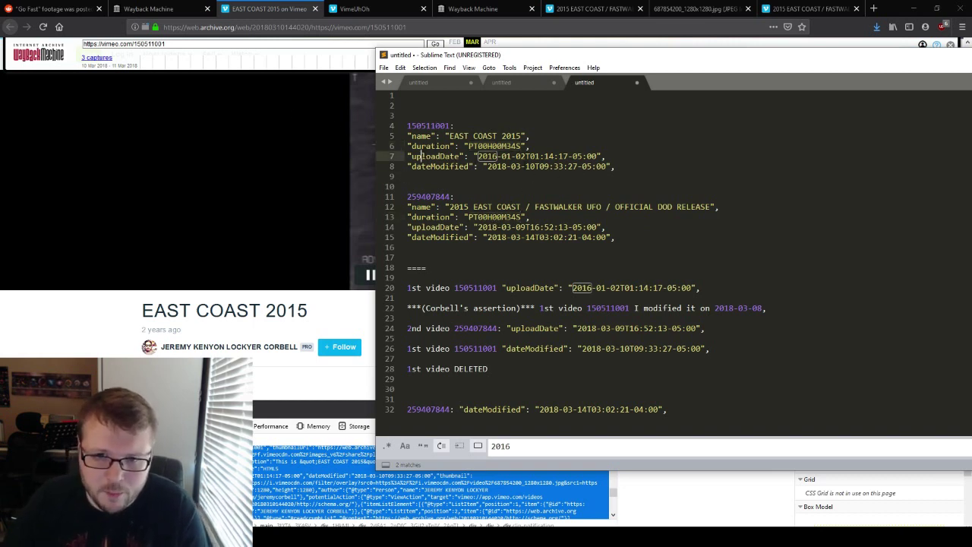
left_click_drag(423, 156, 649, 163)
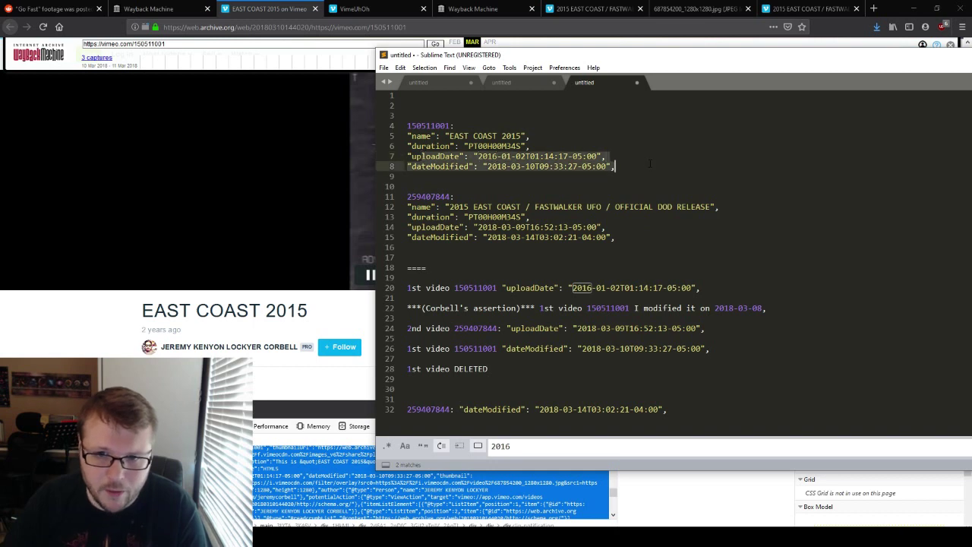
double_click(451, 166)
scroll(584, 266, "down", 2)
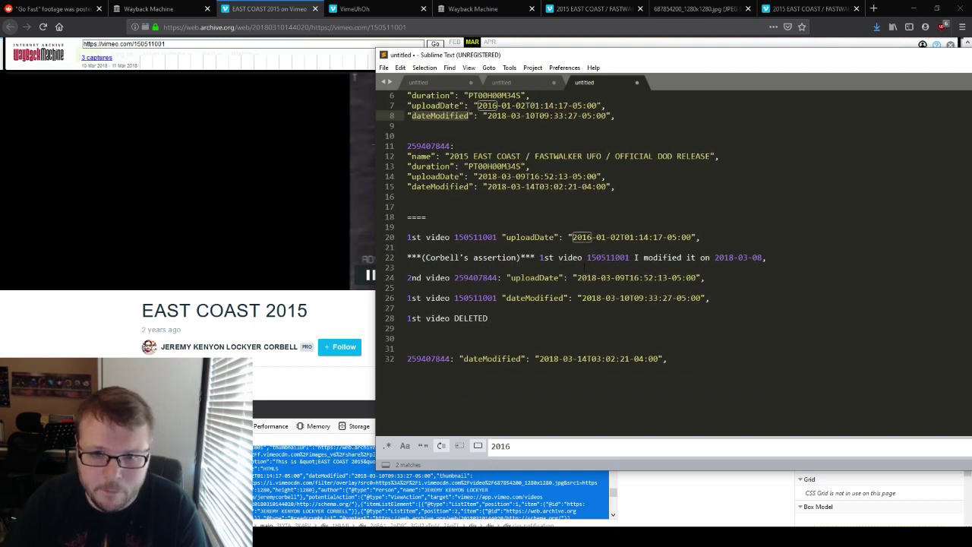
scroll(528, 242, "down", 4)
scroll(528, 242, "up", 2)
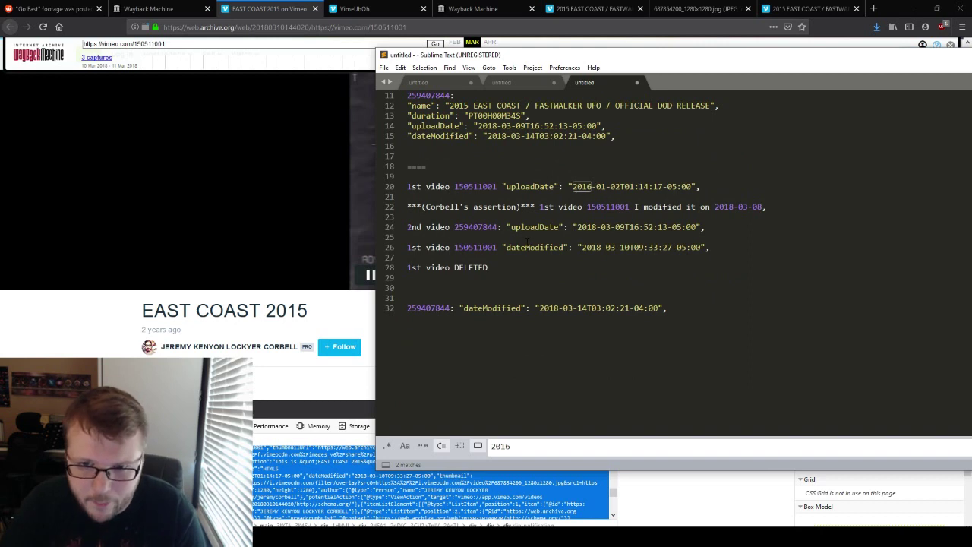
left_click_drag(630, 61, 618, 69)
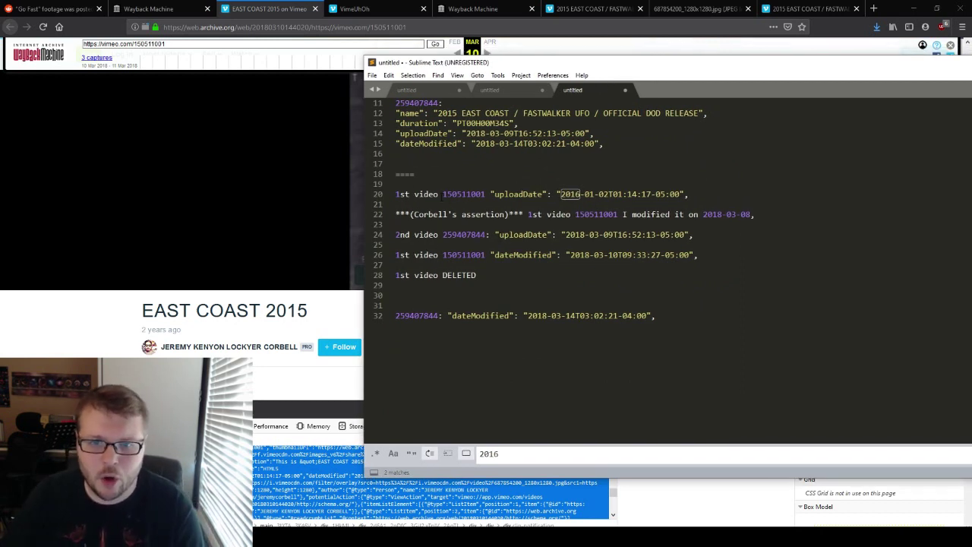
left_click(468, 183)
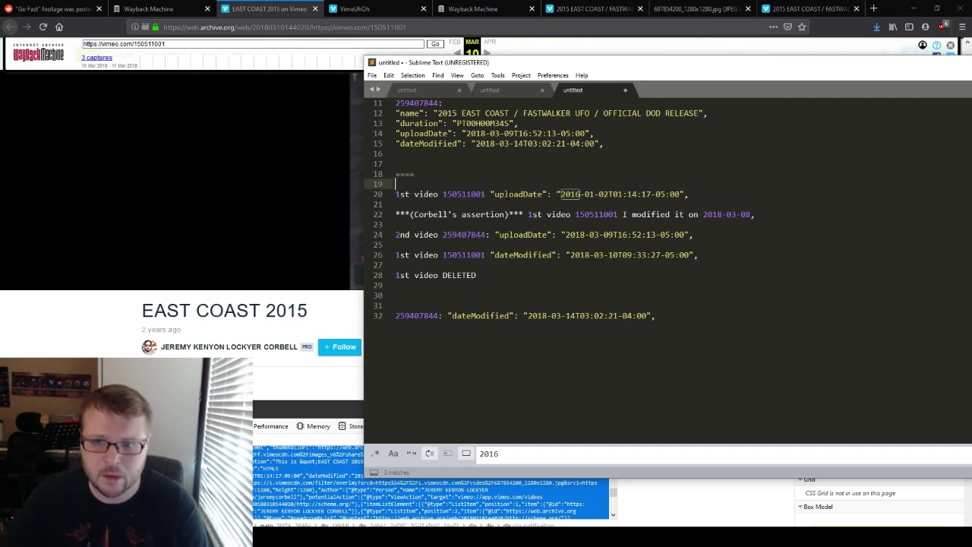
Check the claimed modification date 2018-03-08 against the Reddit comment's Thursday March 8th claim.
left_click(396, 194)
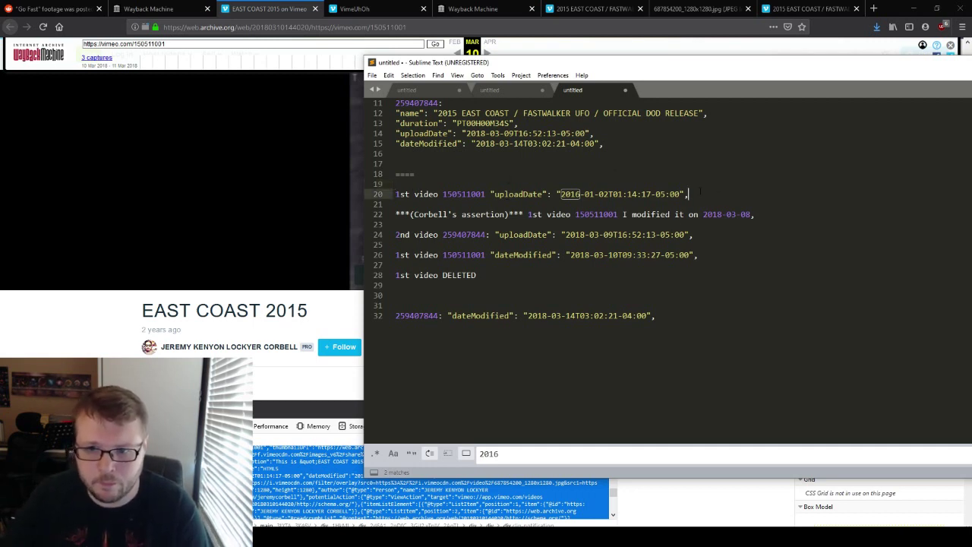
left_click(415, 214)
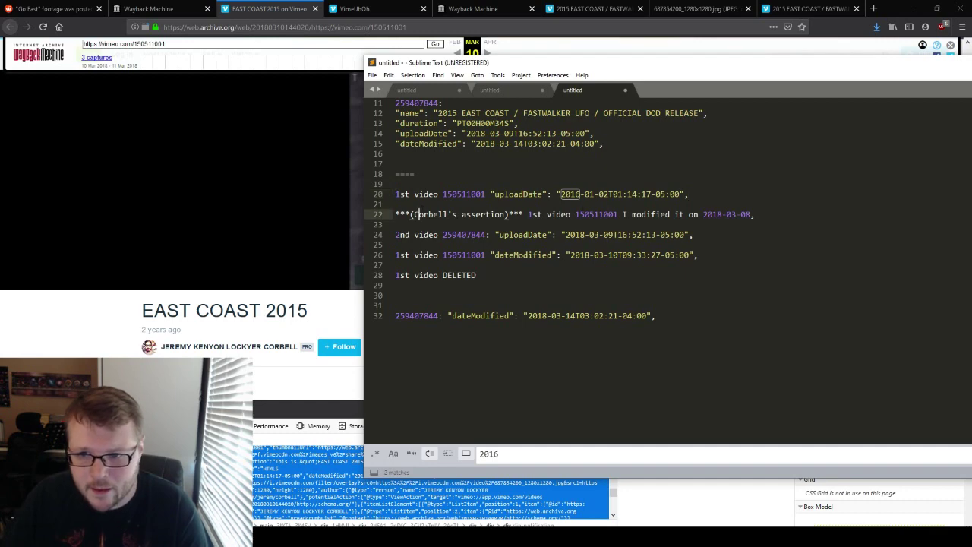
left_click_drag(722, 214, 812, 211)
left_click(811, 212)
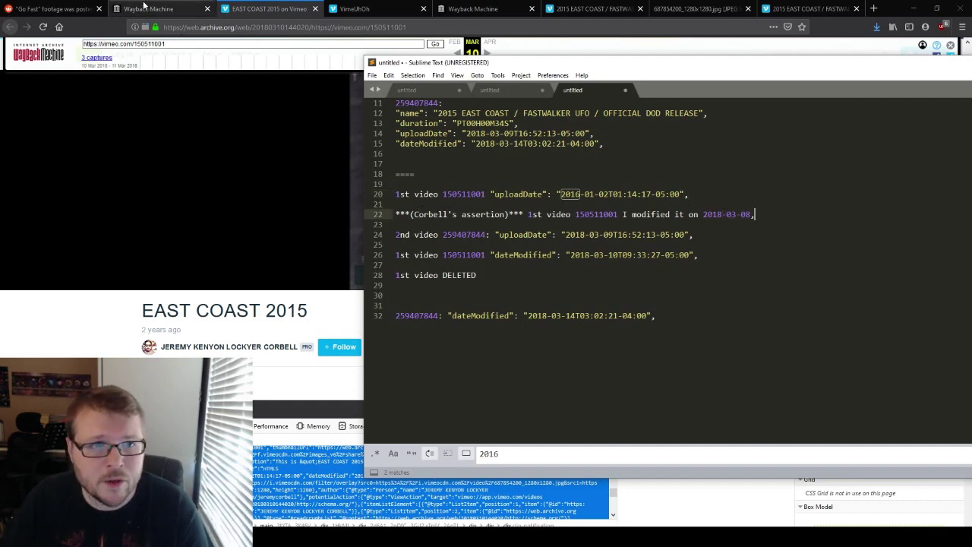
left_click(53, 8)
left_click_drag(208, 189, 456, 194)
Highlight the Reddit comment's 'replacement' wording and the matching claimed-modification note line.
left_click(398, 190)
double_click(456, 189)
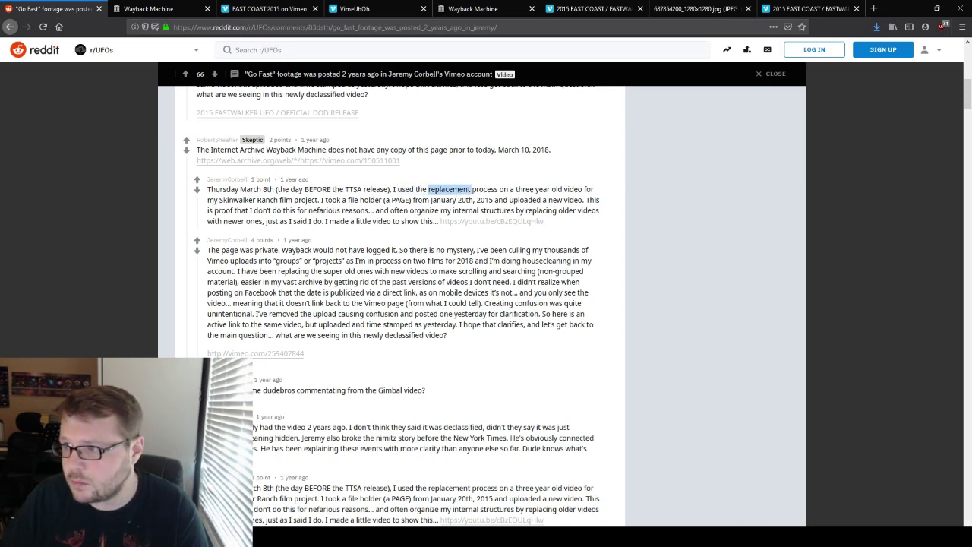
key("alt+Tab")
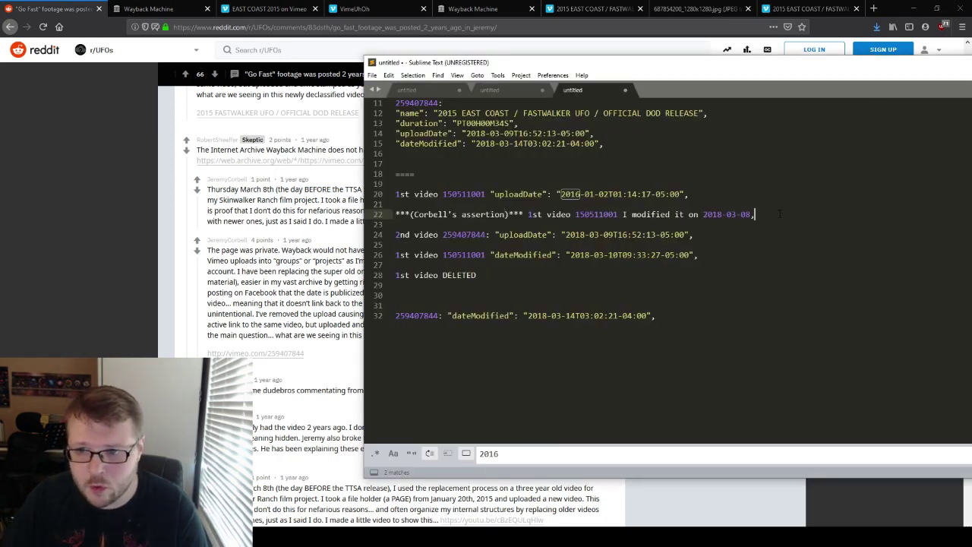
left_click_drag(778, 214, 347, 214)
left_click(754, 215)
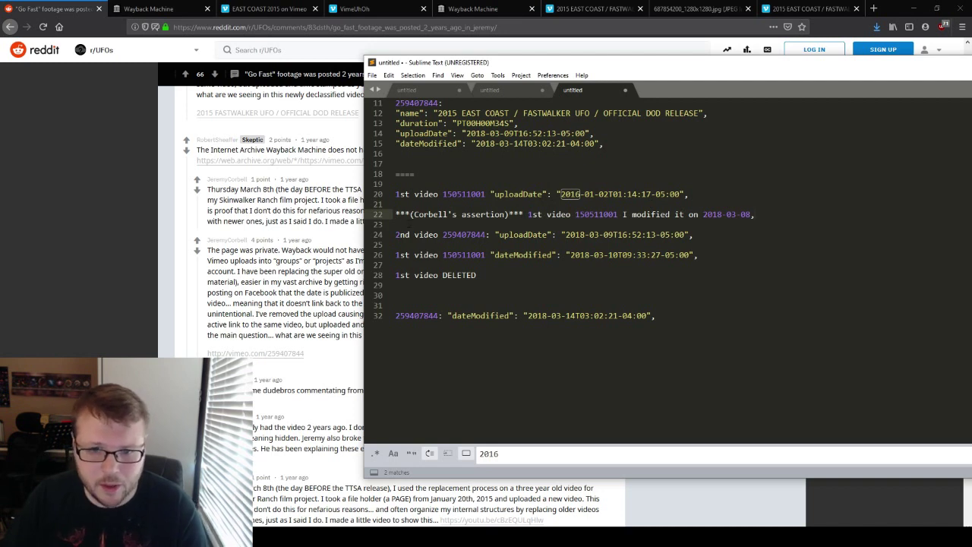
left_click(693, 235)
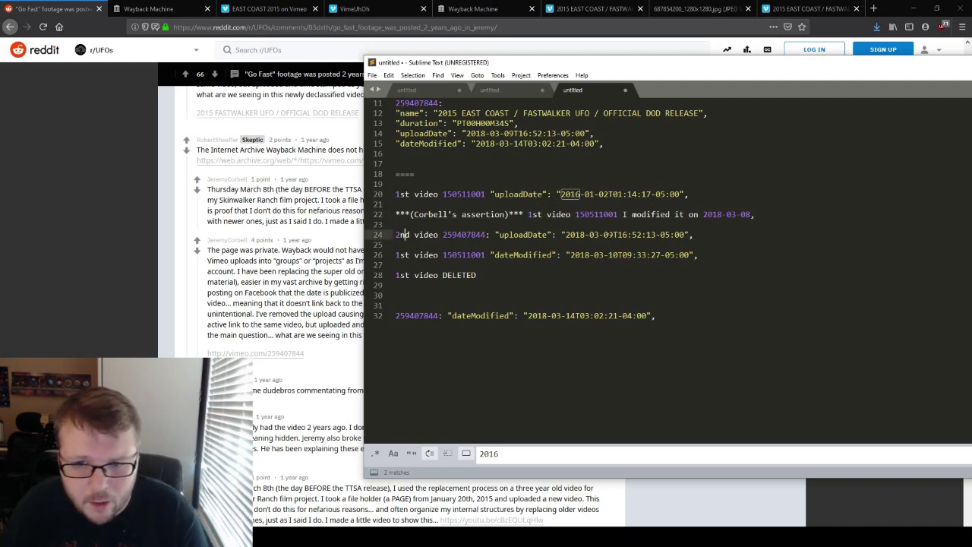
Open the 14 March 2018 Wayback capture of Vimeo video 259407844.
left_click_drag(553, 65, 571, 65)
left_click(425, 234)
left_click(270, 271)
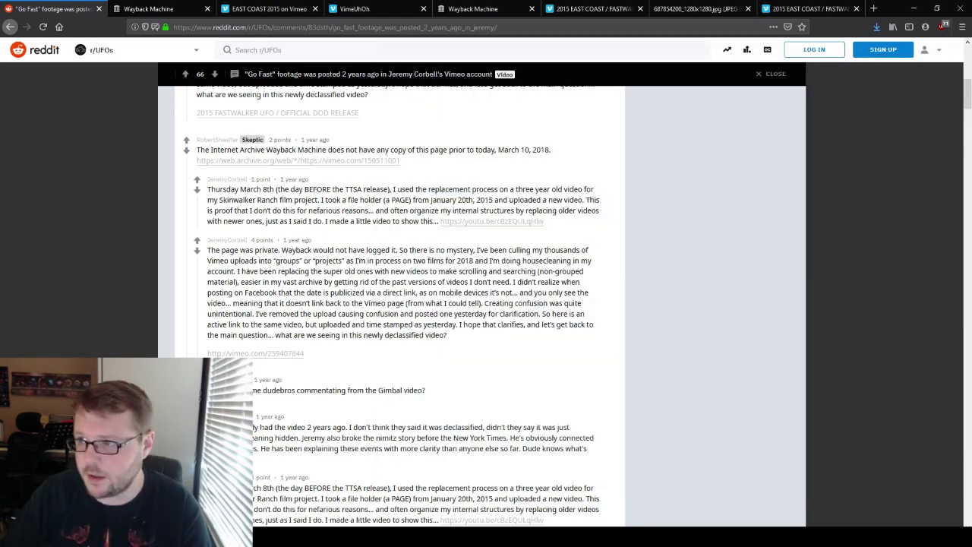
key("alt+Tab")
left_click(595, 8)
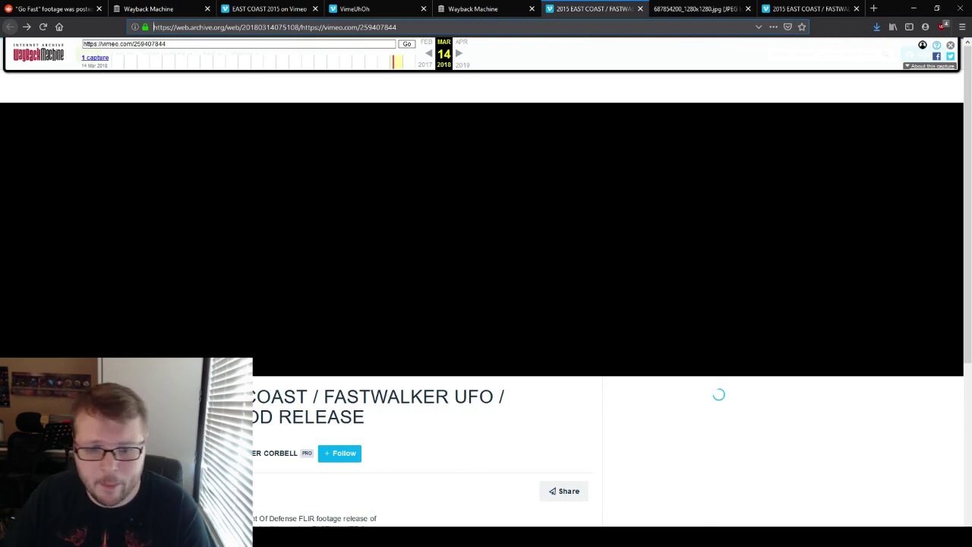
Highlight the first video's dateModified time 09:33:27-05 in the timeline notes.
key("alt+Tab")
left_click_drag(664, 62, 692, 67)
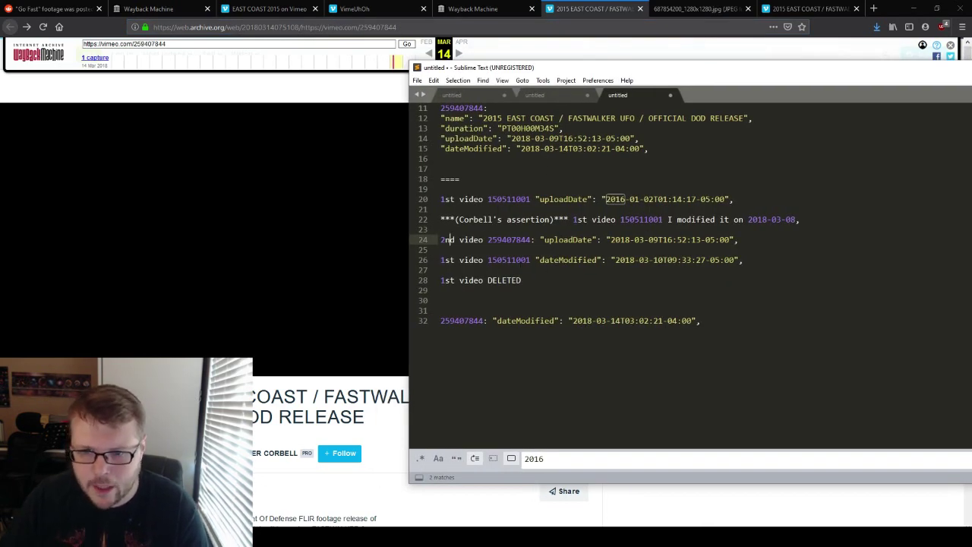
left_click(467, 260)
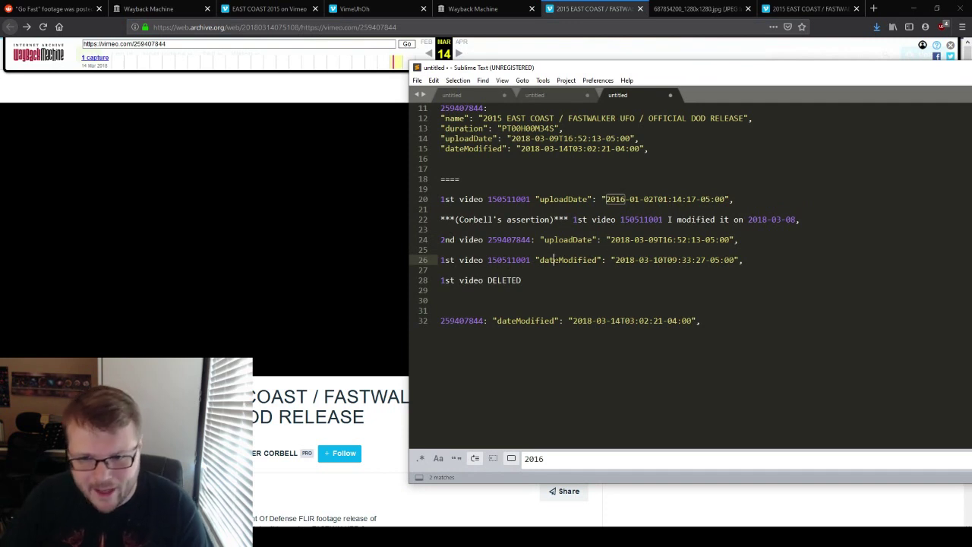
left_click(771, 260)
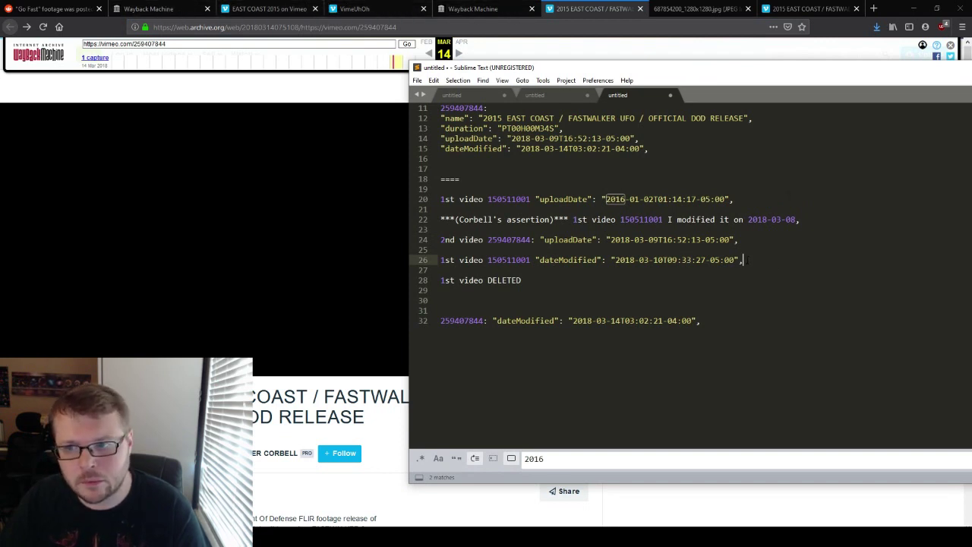
left_click_drag(635, 260, 719, 260)
left_click(689, 260)
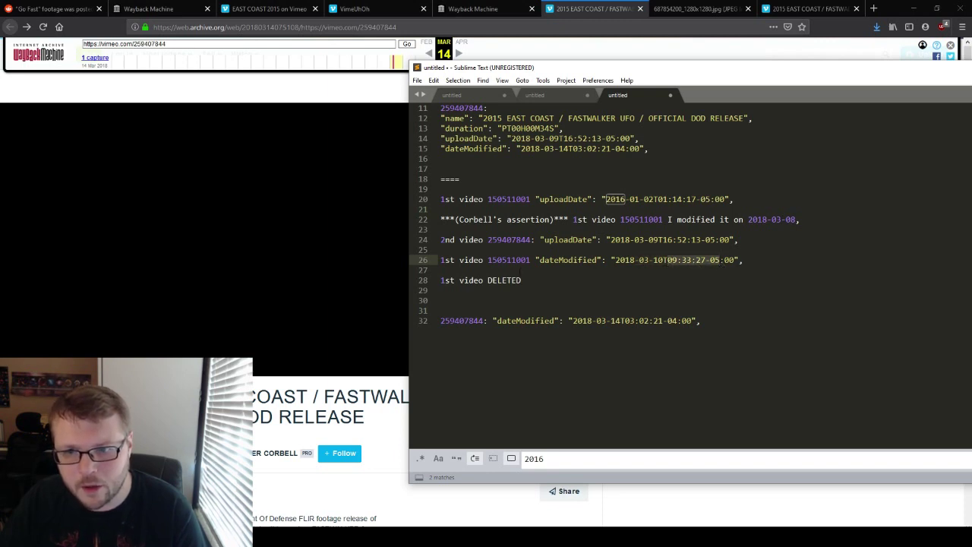
left_click(535, 259)
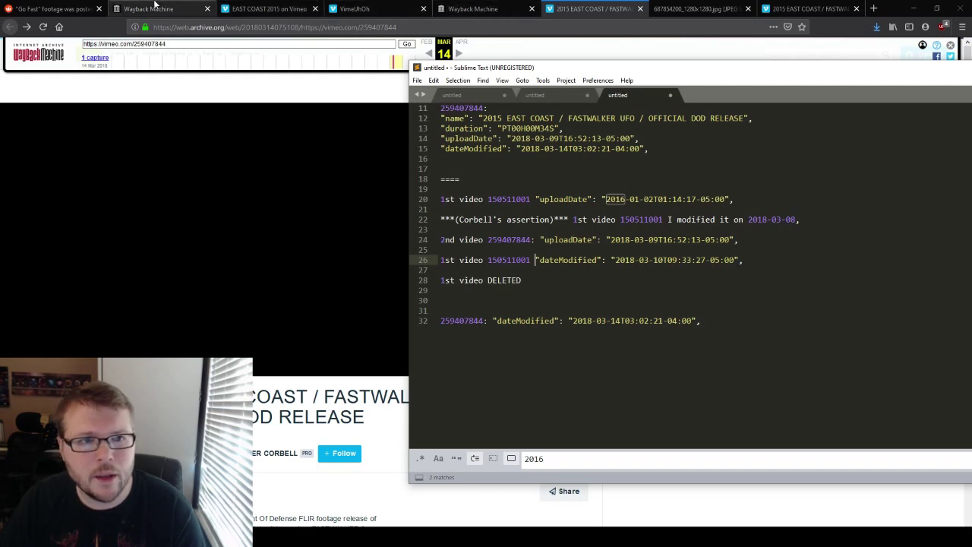
Glance at the Reddit thread, then return to the notes below '1st video DELETED'.
left_click(48, 8)
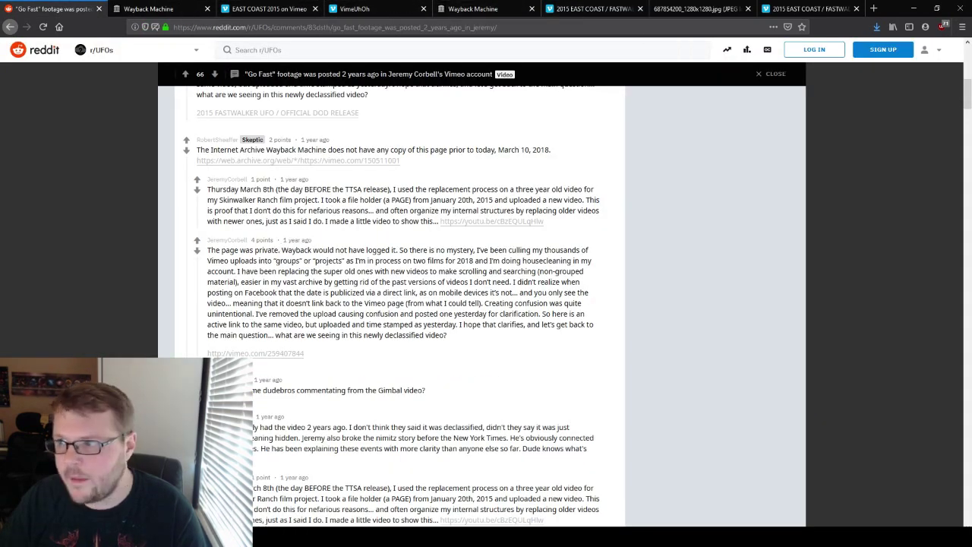
key("alt+Tab")
left_click(524, 281)
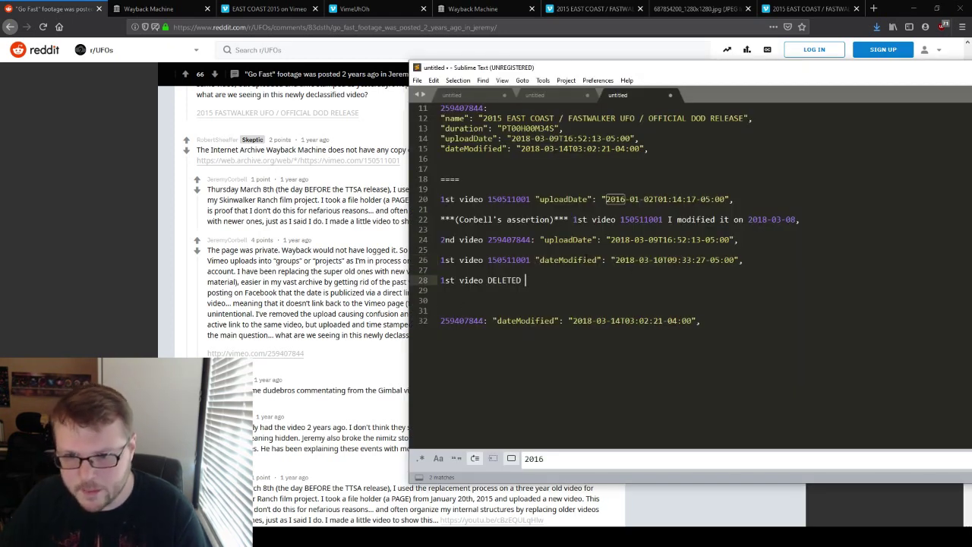
left_click(441, 270)
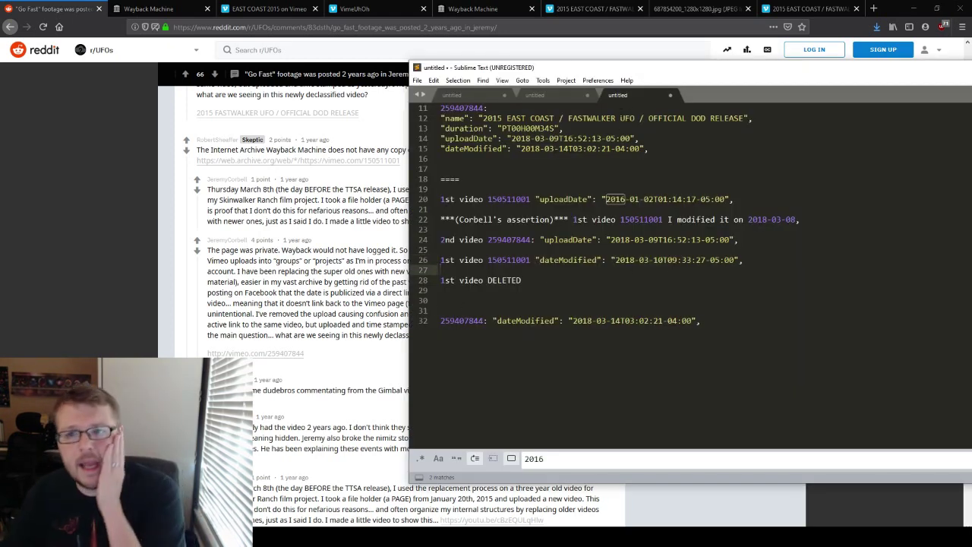
left_click_drag(654, 71, 686, 82)
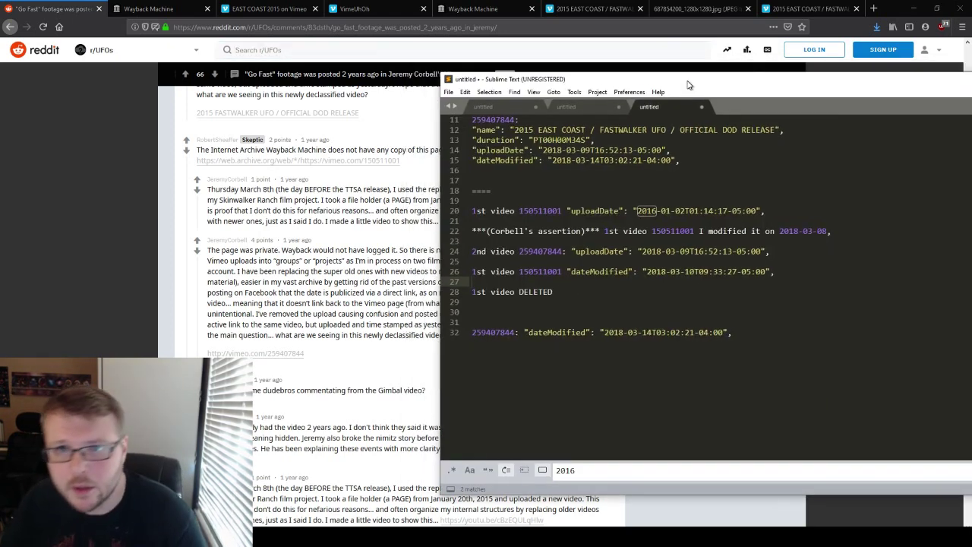
Check the March 10 and 11 calendar snapshots and open the March 11 not-found capture.
left_click(278, 12)
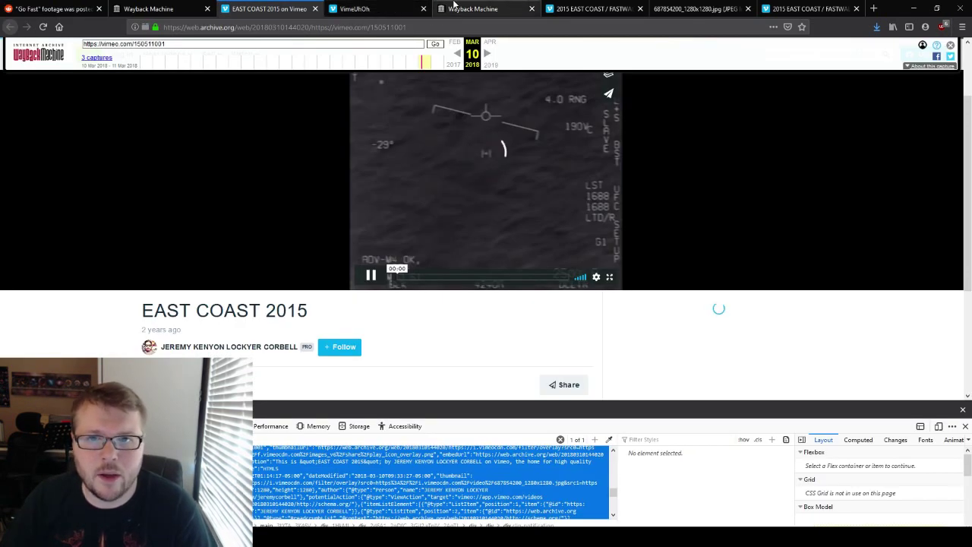
left_click(161, 9)
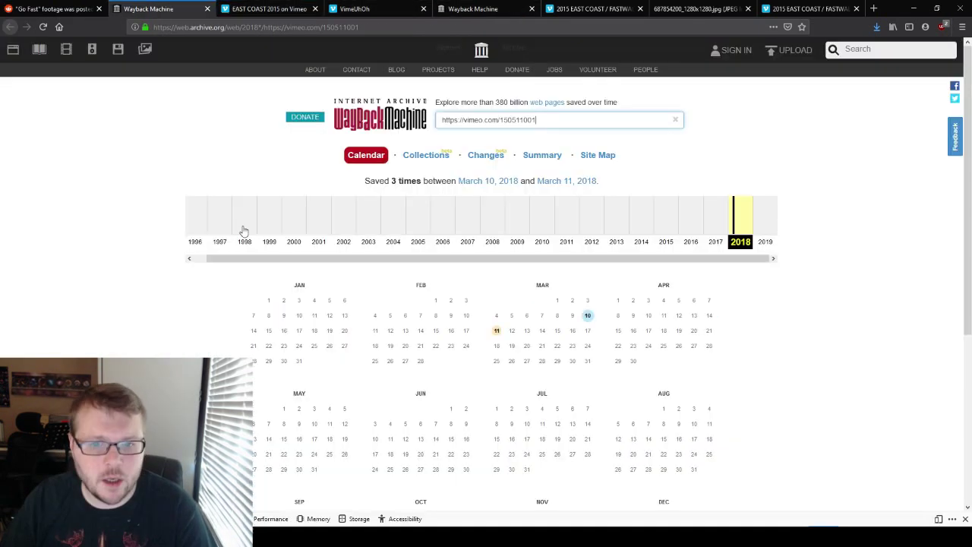
mouse_move(589, 317)
mouse_move(496, 332)
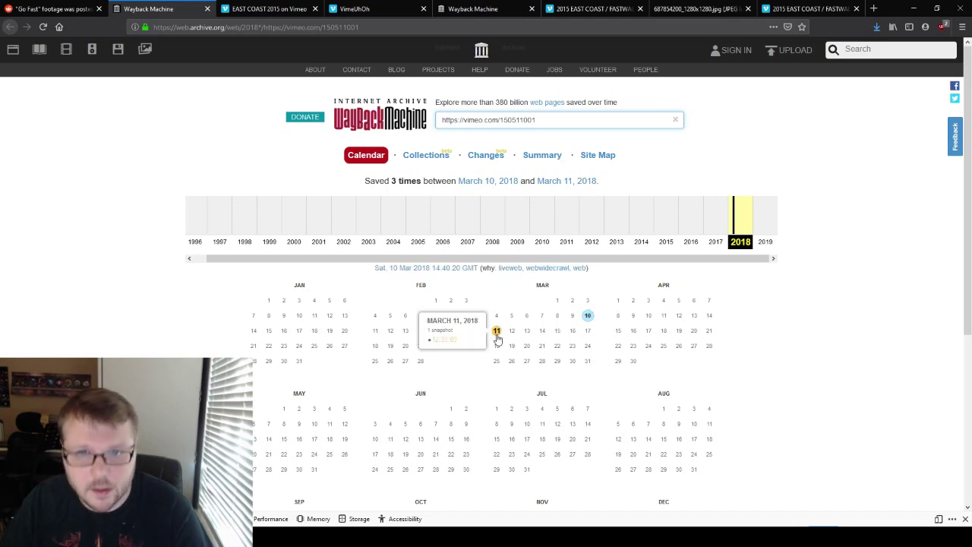
left_click(267, 8)
left_click(380, 7)
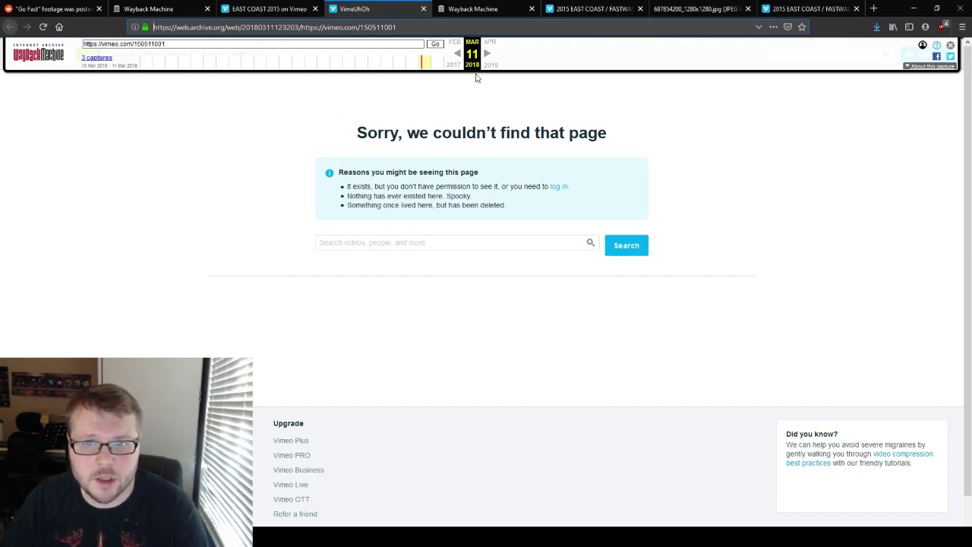
key("alt+Tab")
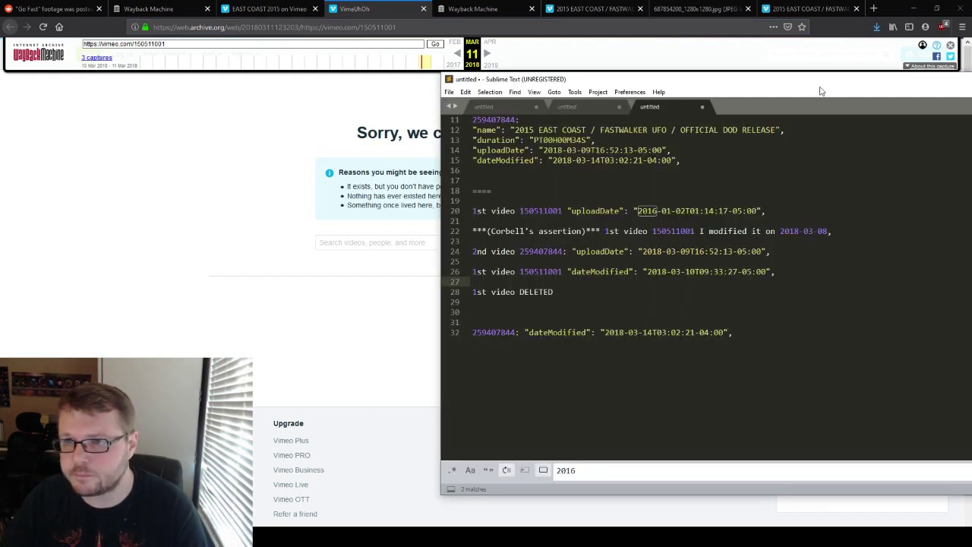
left_click_drag(787, 83, 742, 70)
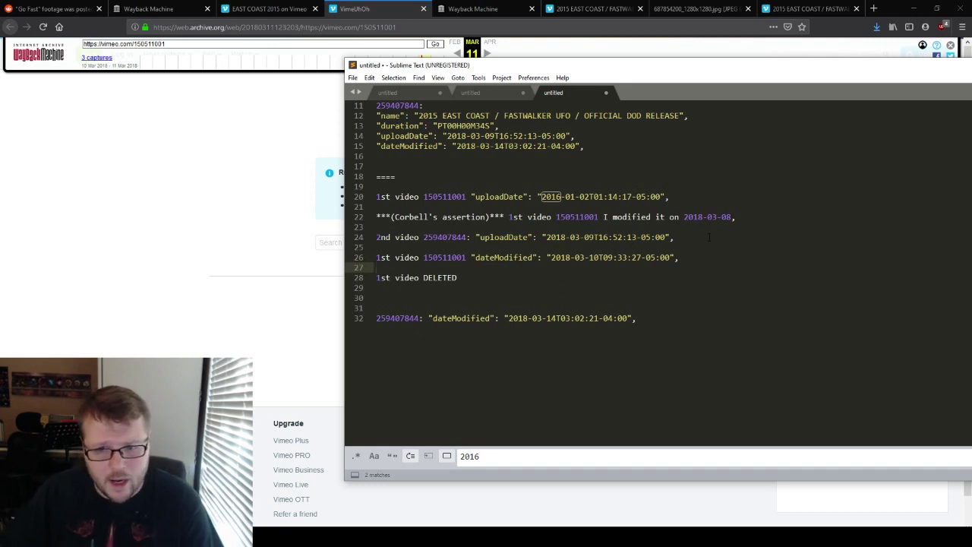
left_click_drag(429, 216, 737, 216)
left_click(777, 216)
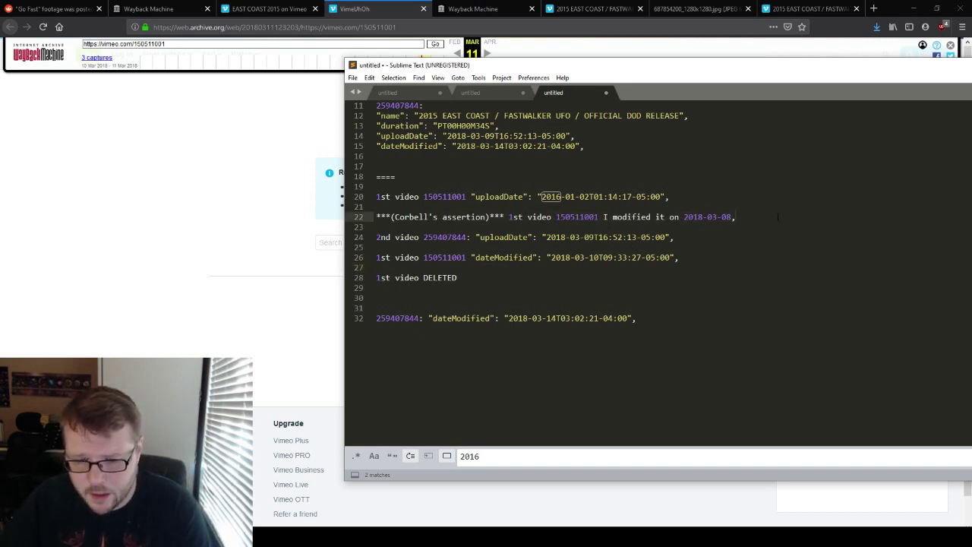
left_click_drag(448, 257, 698, 263)
left_click(698, 257)
triple_click(506, 277)
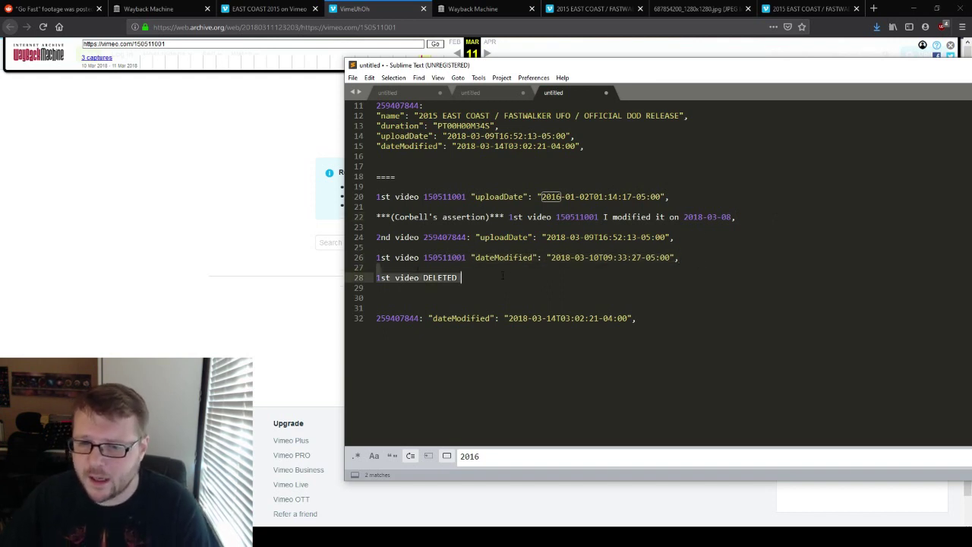
left_click(506, 277)
left_click(747, 259)
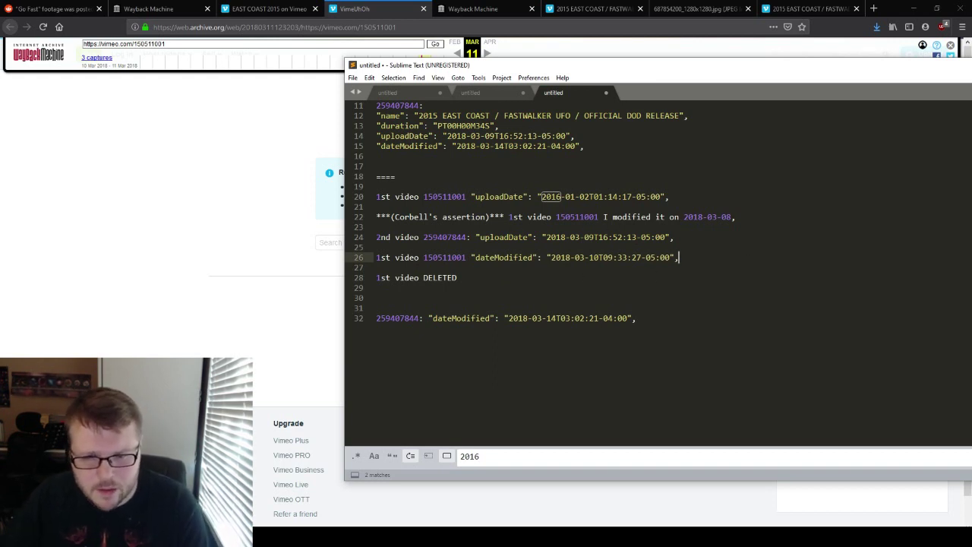
left_click(743, 241)
left_click(758, 214)
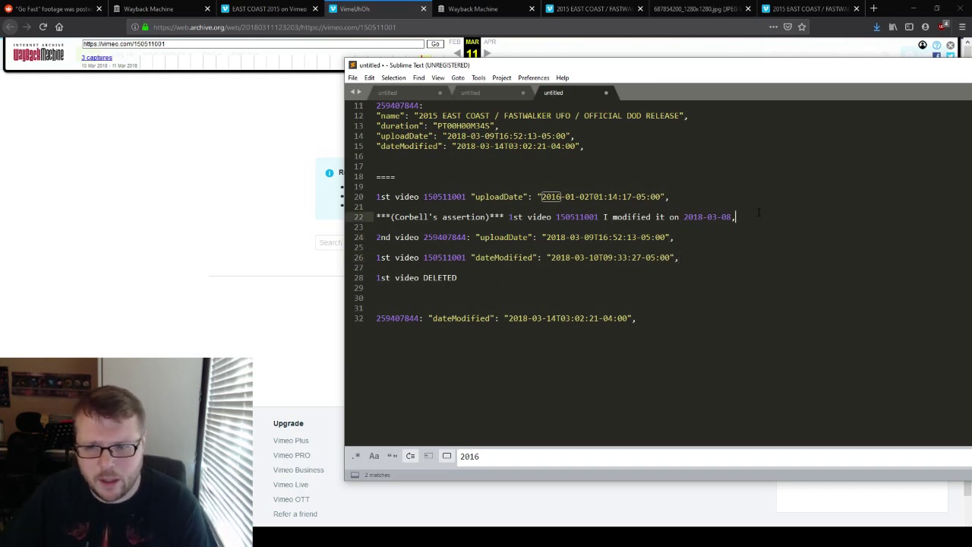
left_click_drag(758, 214, 760, 207)
left_click(762, 214)
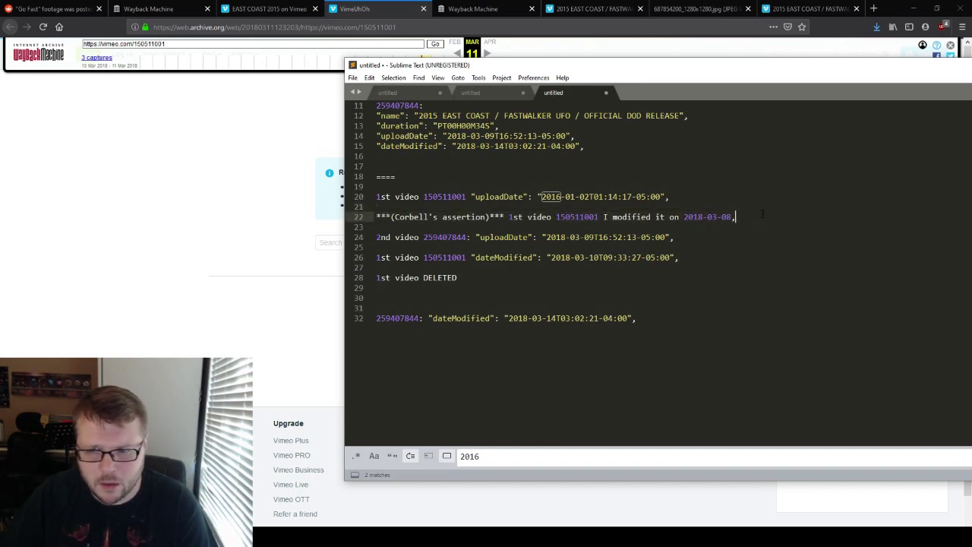
left_click(759, 234)
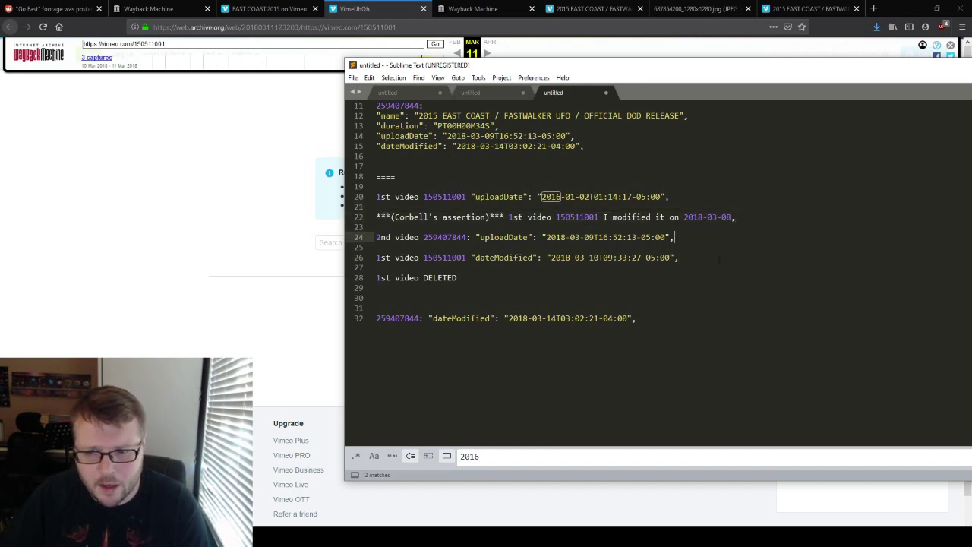
left_click_drag(718, 259, 706, 248)
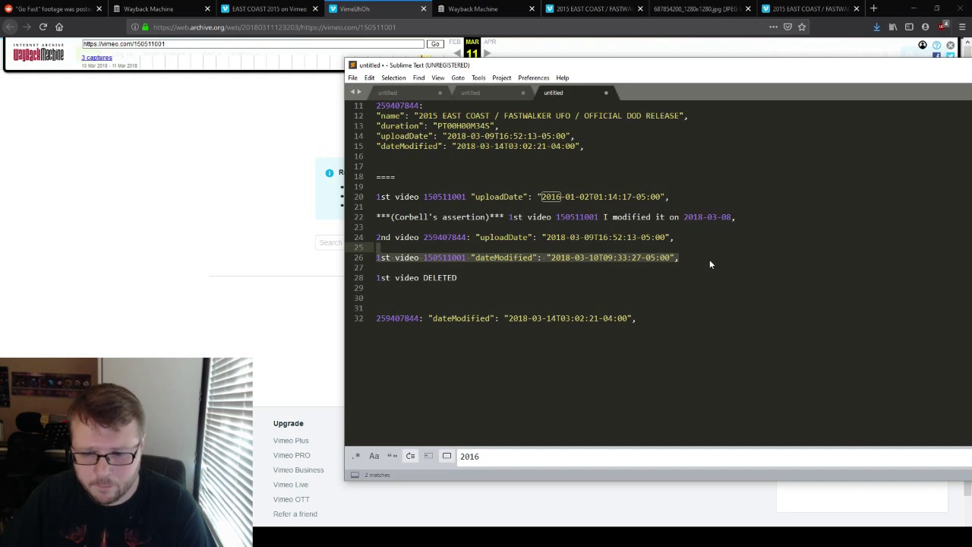
left_click(708, 268)
left_click(691, 276)
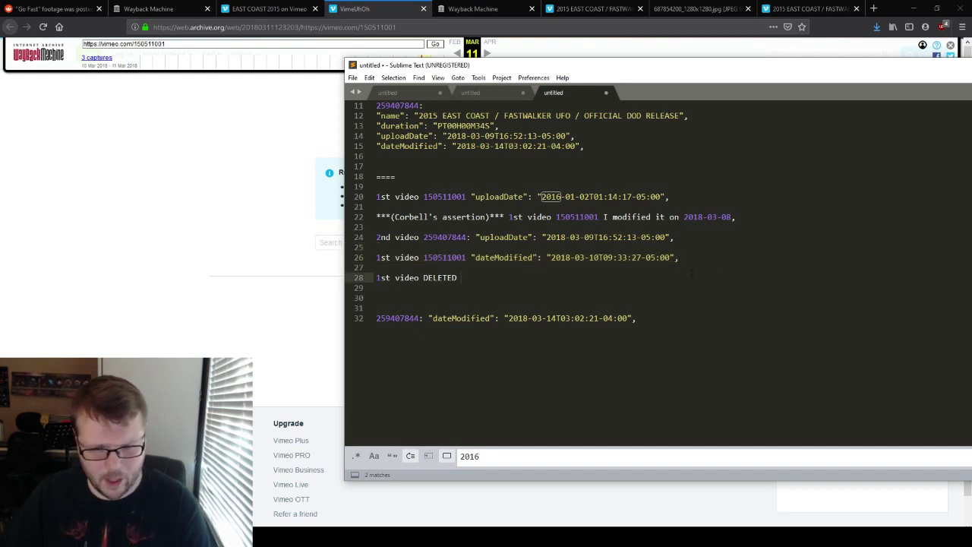
left_click(723, 257)
left_click(794, 297)
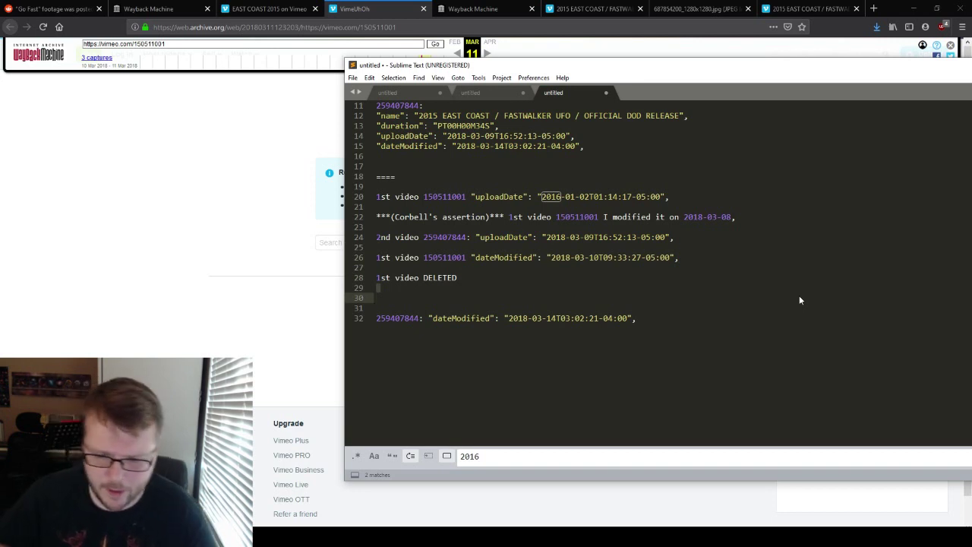
key("Up")
key("Up")
key("Up")
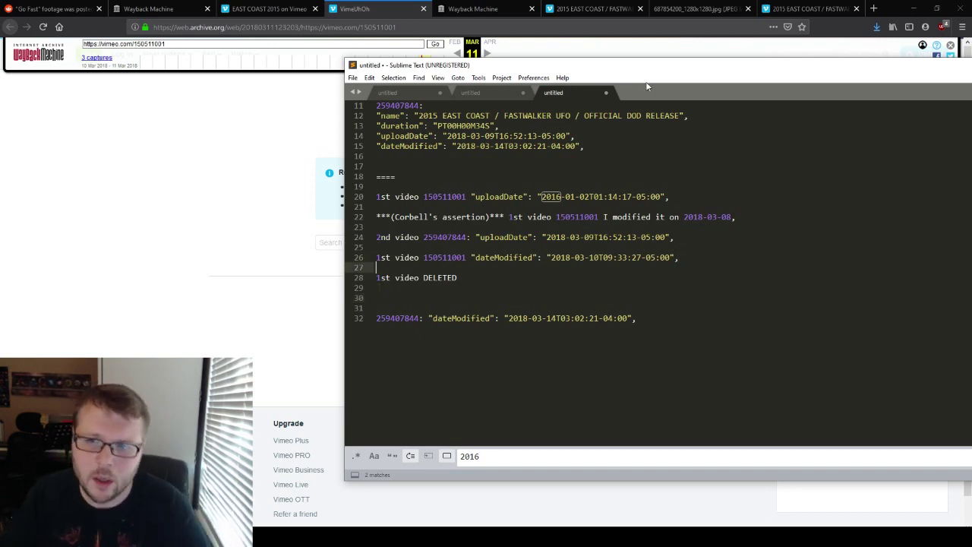
left_click_drag(648, 68, 651, 60)
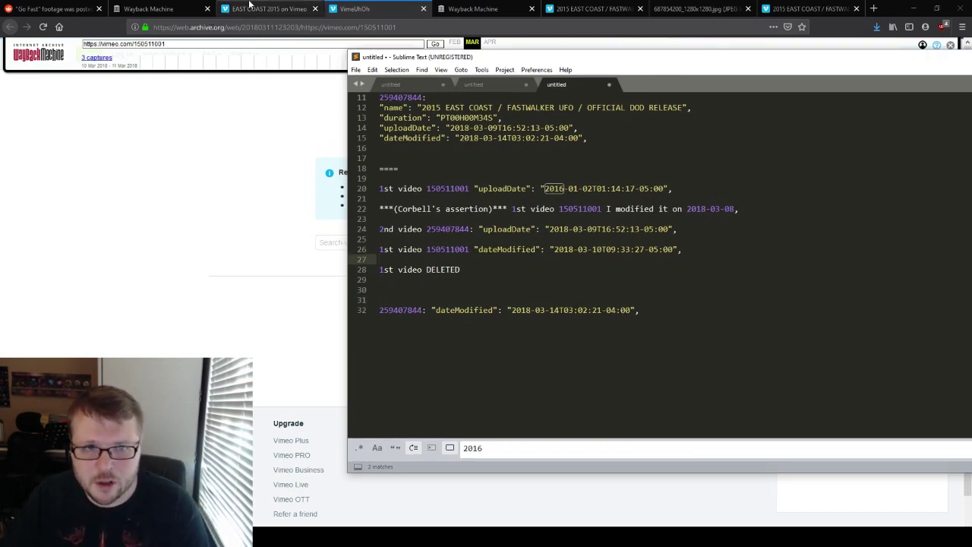
Switch between the Wayback calendar and Reddit thread, ending on Reddit with the notes in front.
left_click(152, 7)
left_click(53, 7)
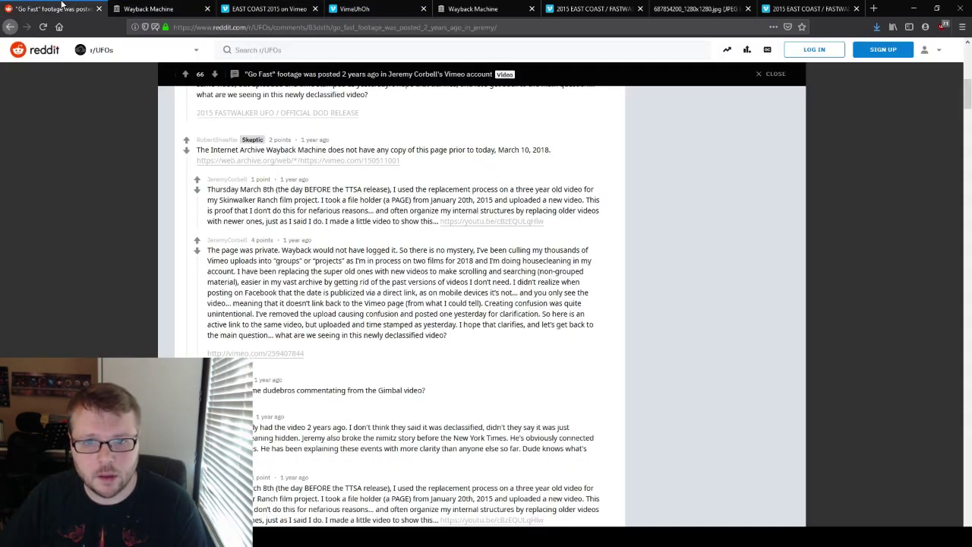
left_click(128, 7)
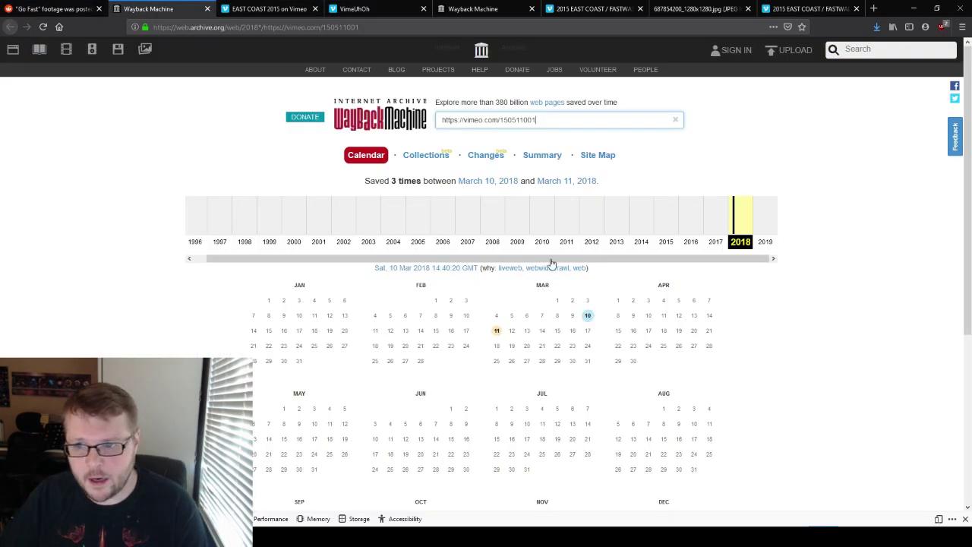
left_click(63, 6)
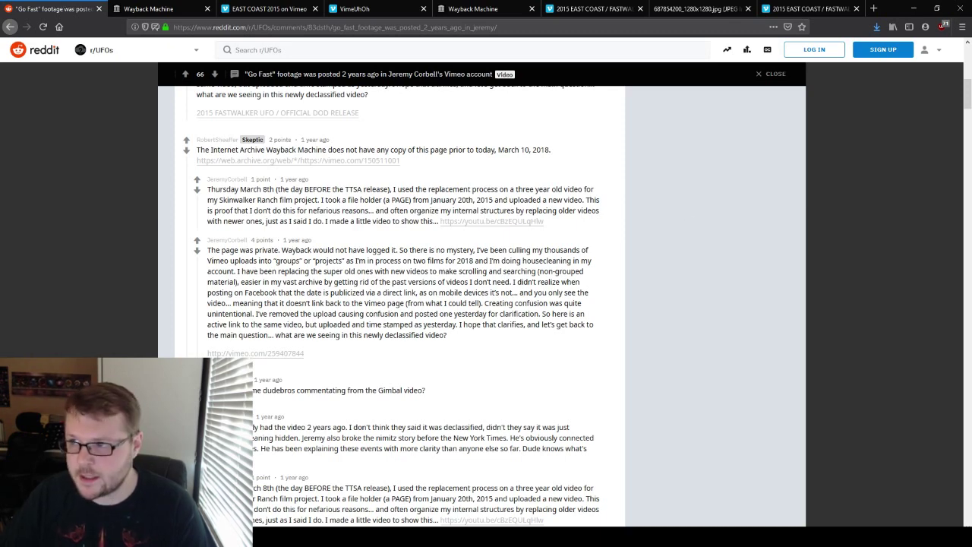
key("alt+Tab")
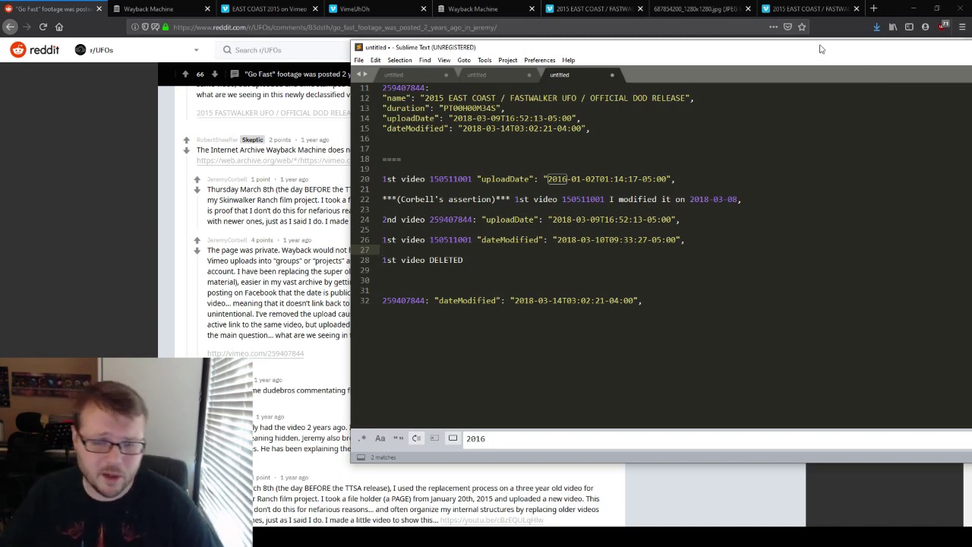
left_click_drag(820, 50, 817, 56)
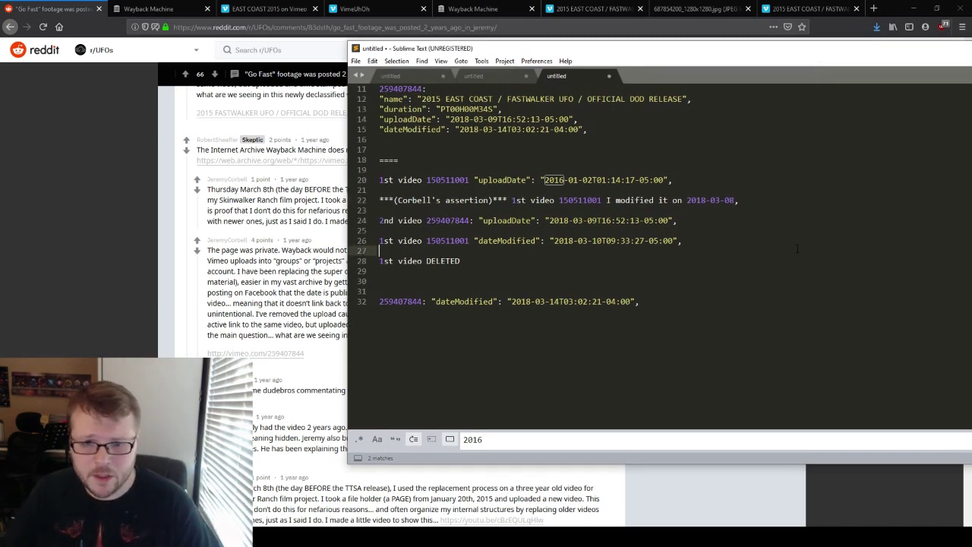